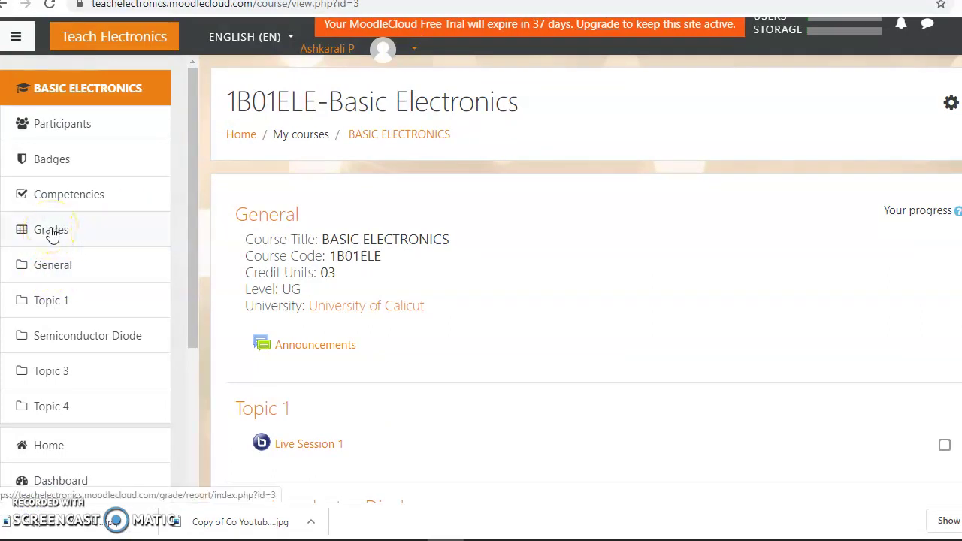
Check the course grader report, then return to the Basic Electronics course page
{"action": "left_click", "coordinate": [51, 237]}
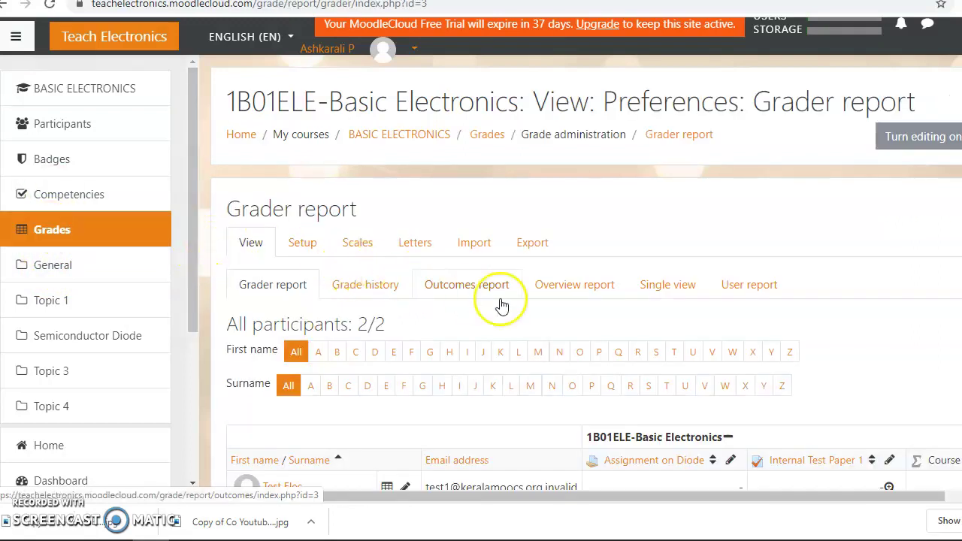
{"action": "scroll", "coordinate": [498, 300], "scroll_direction": "down", "scroll_amount": 3}
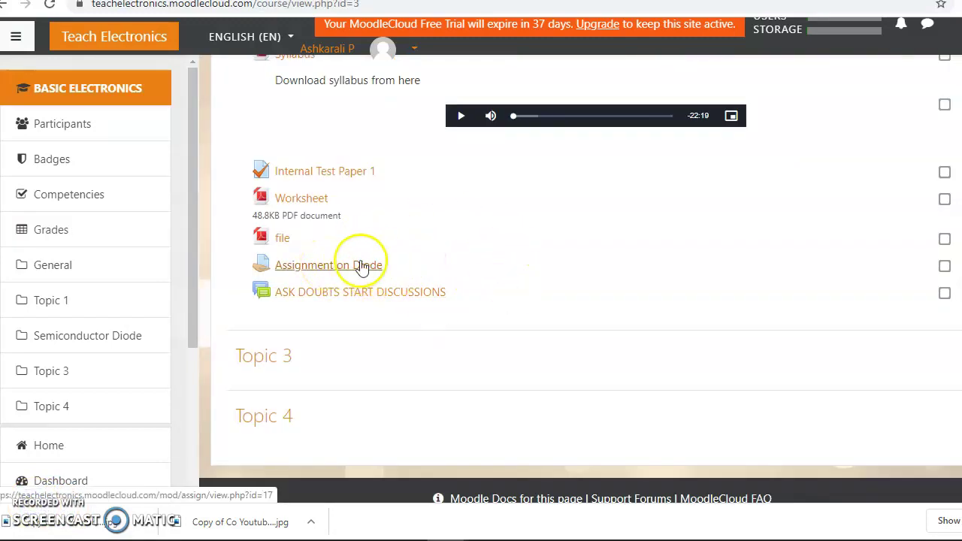
Open Assignment on Diode and review its grading summary: 2 participants, 1 submitted, 1 needing grading
{"action": "left_click", "coordinate": [343, 263]}
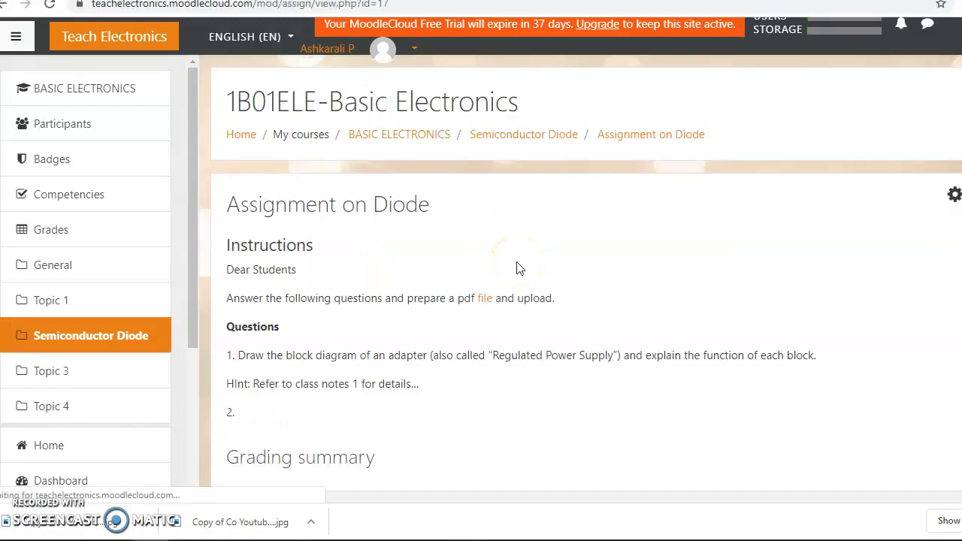
{"action": "scroll", "coordinate": [534, 290], "scroll_direction": "down", "scroll_amount": 3}
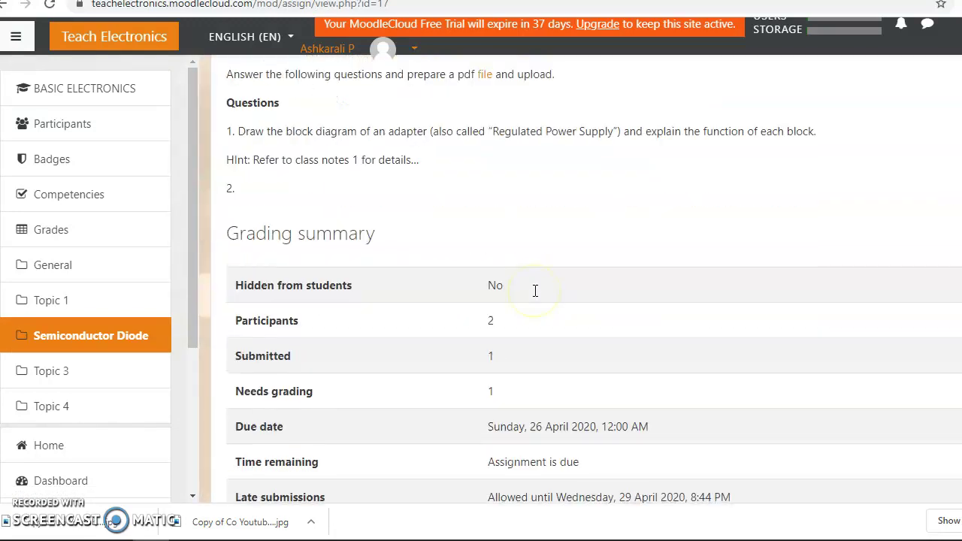
{"action": "scroll", "coordinate": [534, 293], "scroll_direction": "down", "scroll_amount": 1}
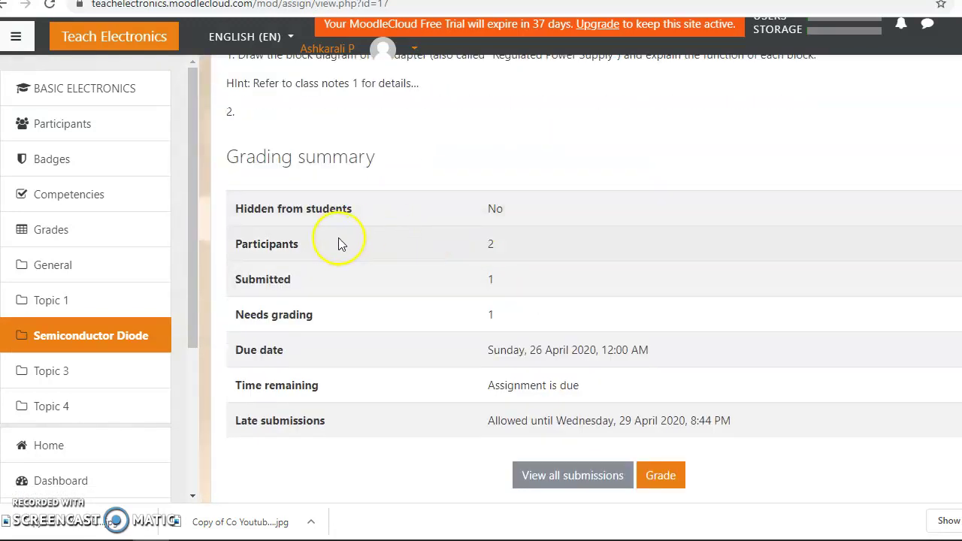
{"action": "scroll", "coordinate": [515, 247], "scroll_direction": "up", "scroll_amount": 2}
{"action": "scroll", "coordinate": [380, 297], "scroll_direction": "down", "scroll_amount": 2}
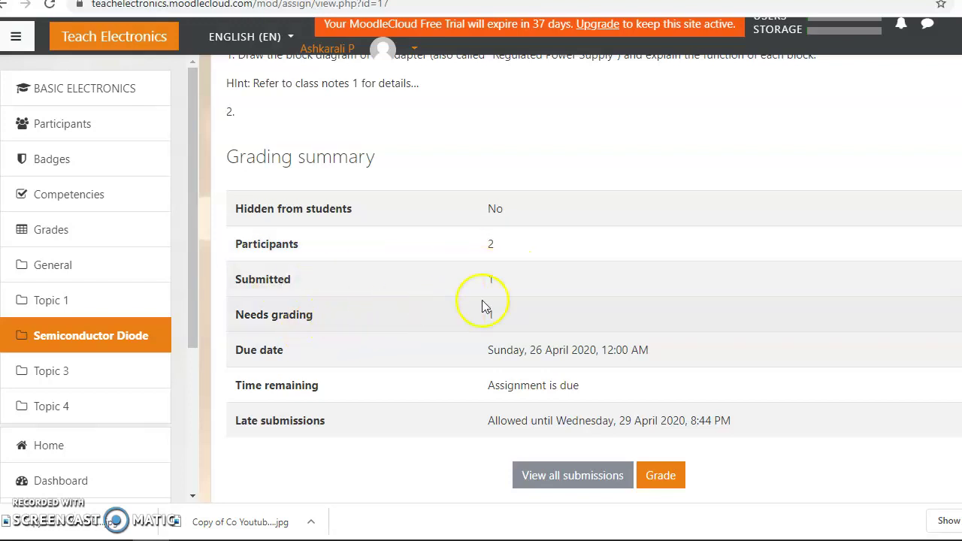
{"action": "scroll", "coordinate": [552, 336], "scroll_direction": "down", "scroll_amount": 2}
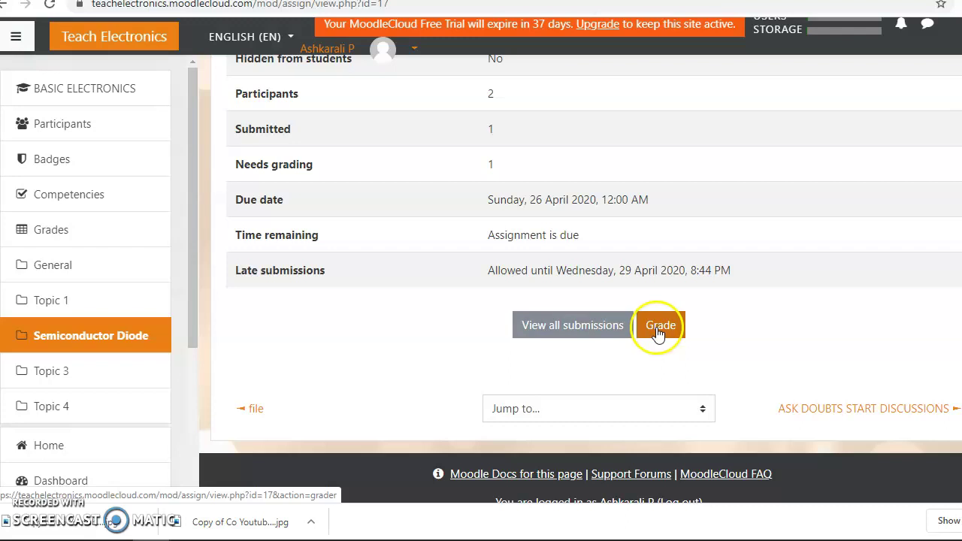
List all submissions and scroll the table to review the late diodes.pdf entry
{"action": "left_click", "coordinate": [562, 331]}
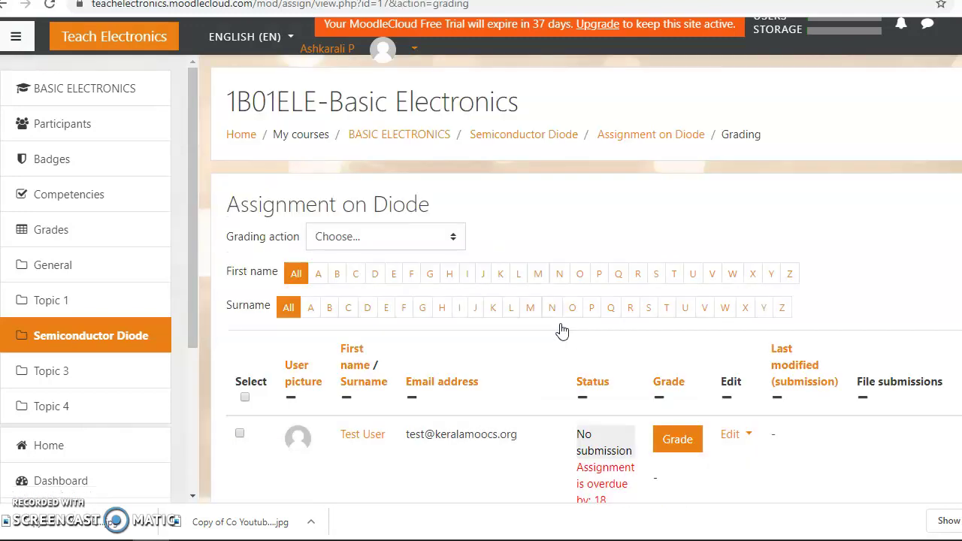
{"action": "scroll", "coordinate": [561, 330], "scroll_direction": "down", "scroll_amount": 3}
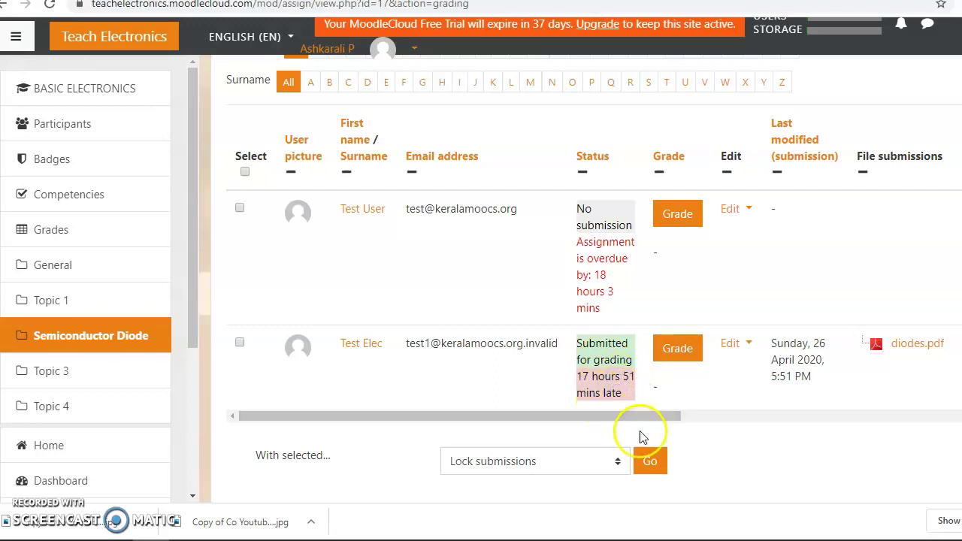
{"action": "left_click_drag", "start_coordinate": [636, 411], "coordinate": [804, 417]}
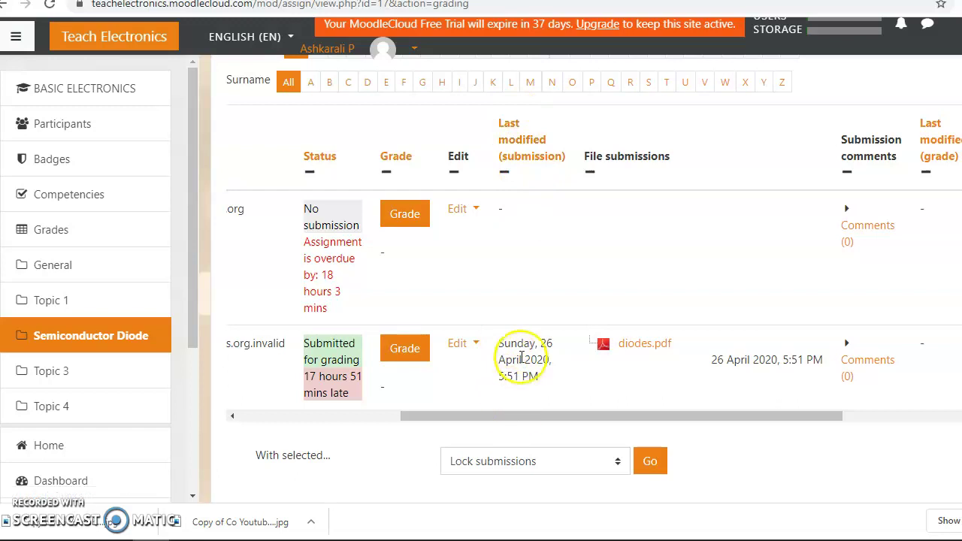
{"action": "mouse_move", "coordinate": [566, 415]}
{"action": "left_mouse_down"}
{"action": "mouse_move", "coordinate": [770, 417]}
{"action": "mouse_move", "coordinate": [893, 399]}
{"action": "mouse_move", "coordinate": [850, 413]}
{"action": "mouse_move", "coordinate": [369, 425]}
{"action": "mouse_move", "coordinate": [429, 423]}
{"action": "left_mouse_up"}
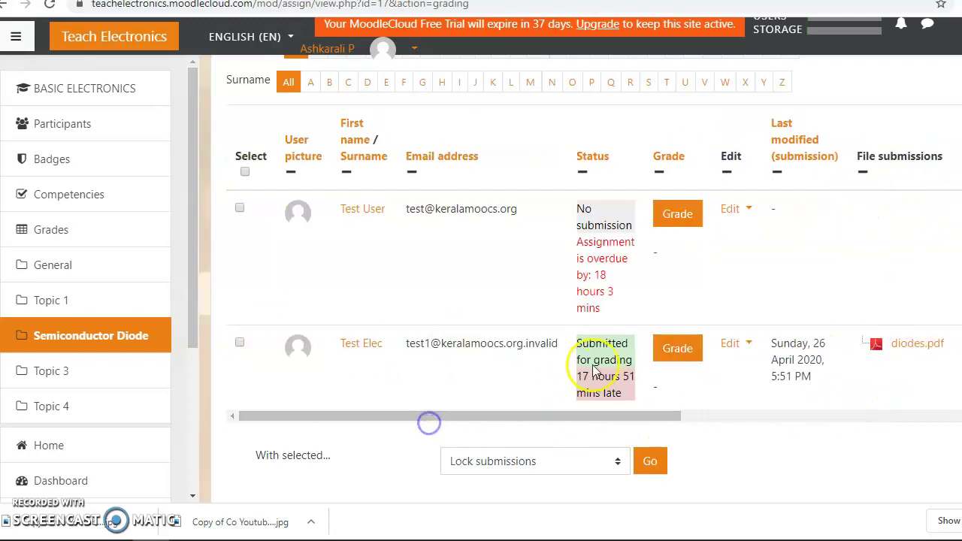
Open the grading view for the student's diodes.pdf submission and look over its first page
{"action": "left_click", "coordinate": [679, 351]}
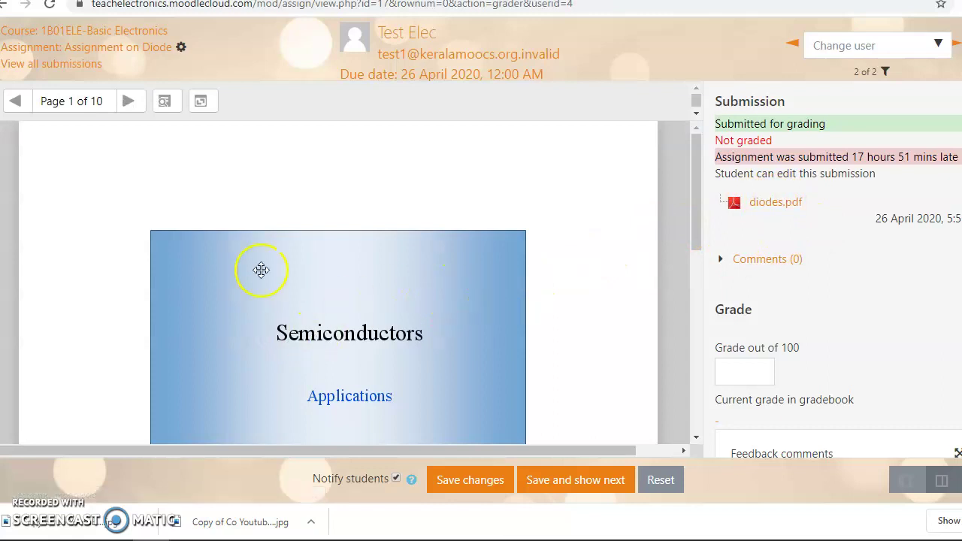
{"action": "scroll", "coordinate": [378, 282], "scroll_direction": "down", "scroll_amount": 5}
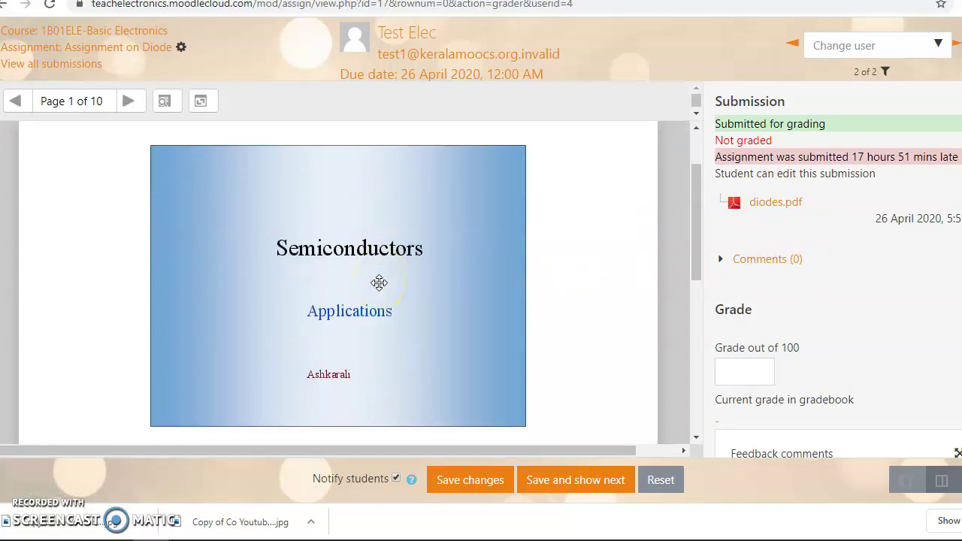
{"action": "scroll", "coordinate": [378, 282], "scroll_direction": "up", "scroll_amount": 5}
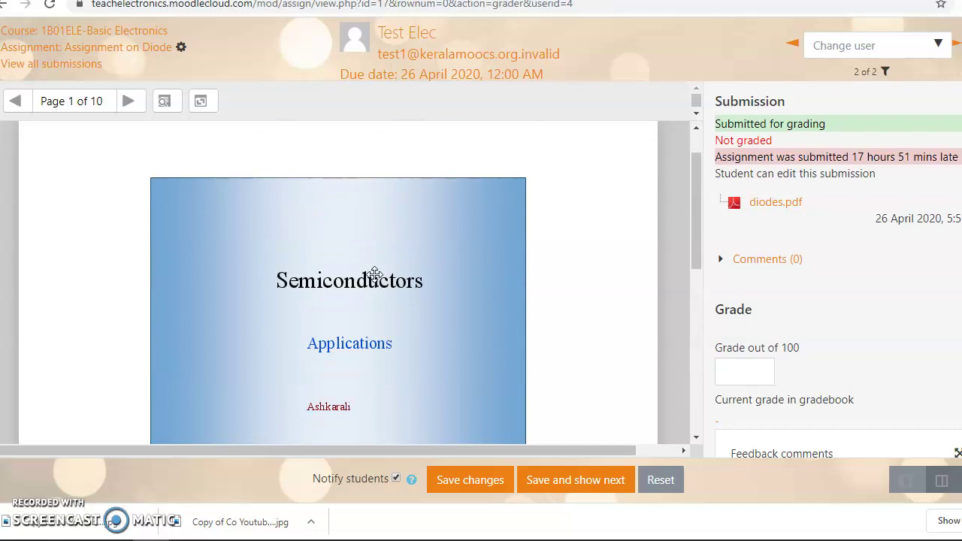
{"action": "scroll", "coordinate": [373, 269], "scroll_direction": "down", "scroll_amount": 5}
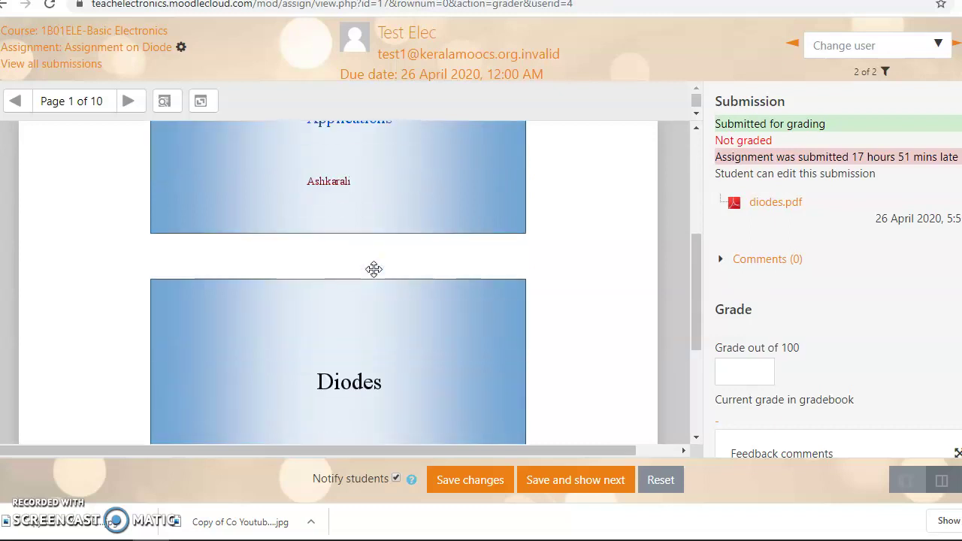
{"action": "scroll", "coordinate": [373, 269], "scroll_direction": "up", "scroll_amount": 3}
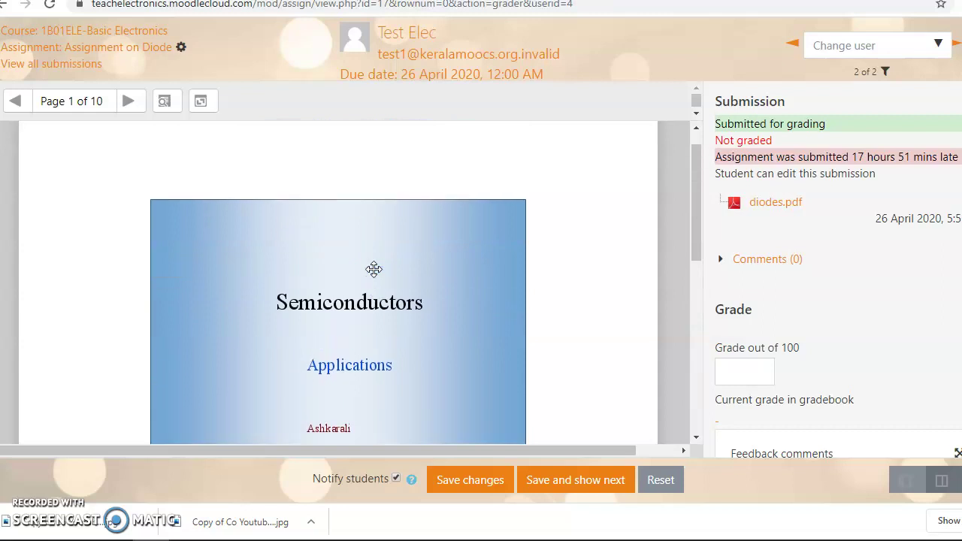
{"action": "scroll", "coordinate": [371, 269], "scroll_direction": "down", "scroll_amount": 5}
{"action": "scroll", "coordinate": [361, 263], "scroll_direction": "up", "scroll_amount": 5}
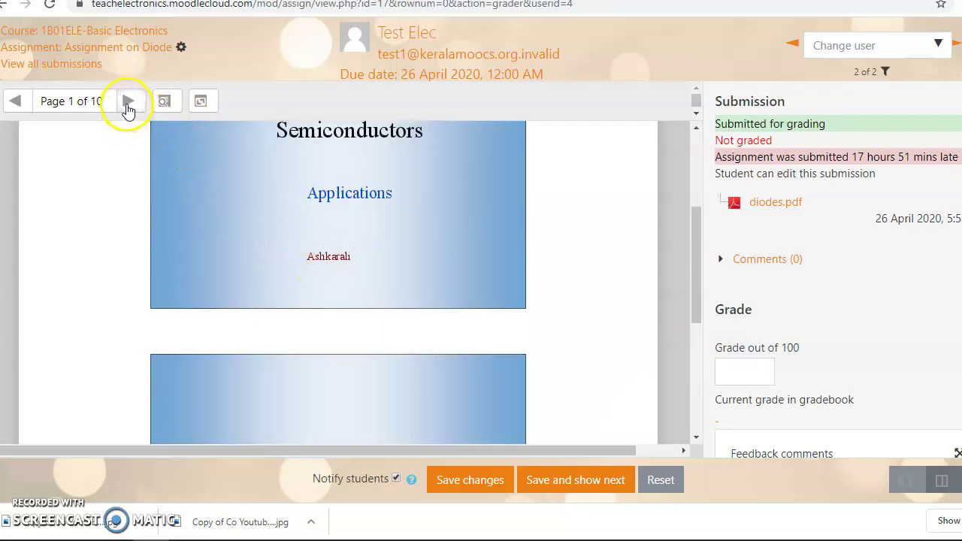
Page through the PDF to page 3 of 10, the Realistic Model slide
{"action": "left_click", "coordinate": [129, 104]}
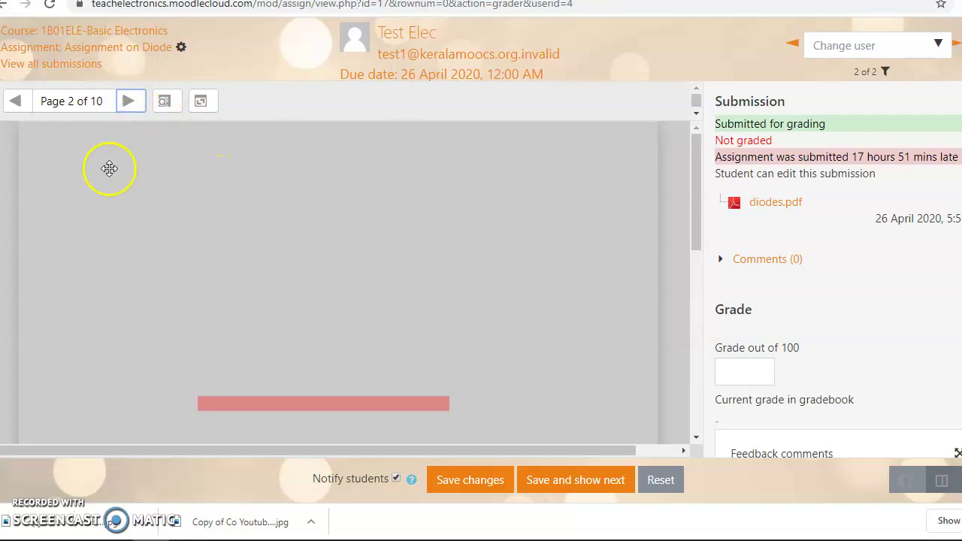
{"action": "scroll", "coordinate": [203, 215], "scroll_direction": "down", "scroll_amount": 5}
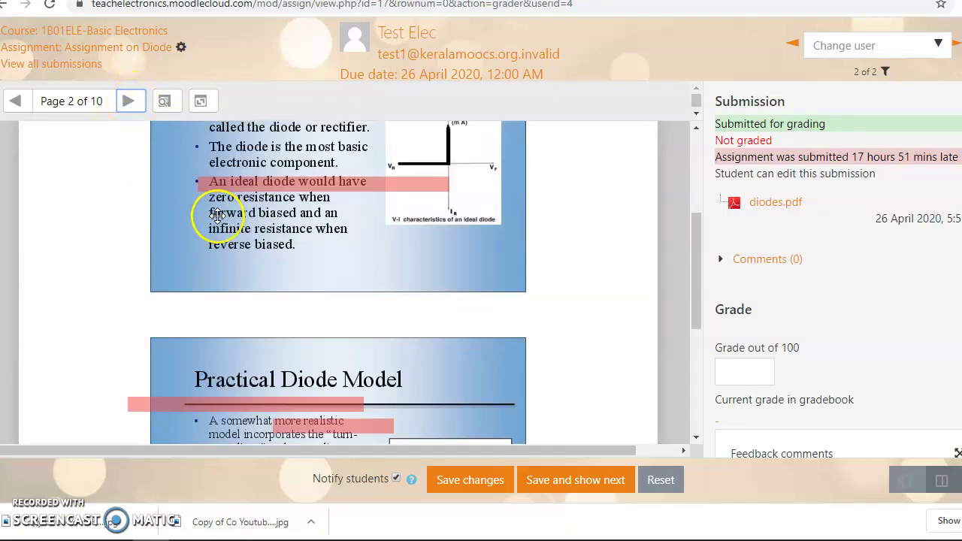
{"action": "scroll", "coordinate": [217, 215], "scroll_direction": "down", "scroll_amount": 2}
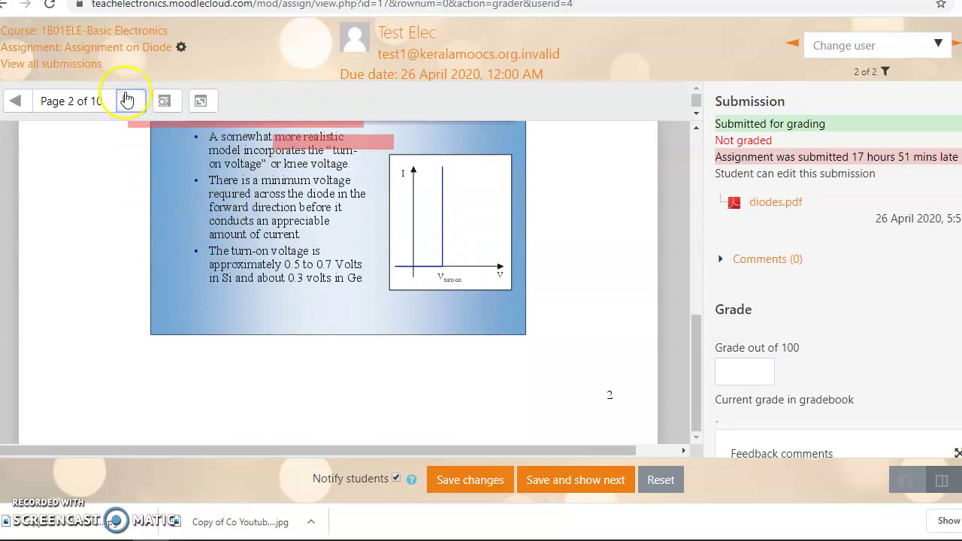
{"action": "left_click", "coordinate": [127, 101]}
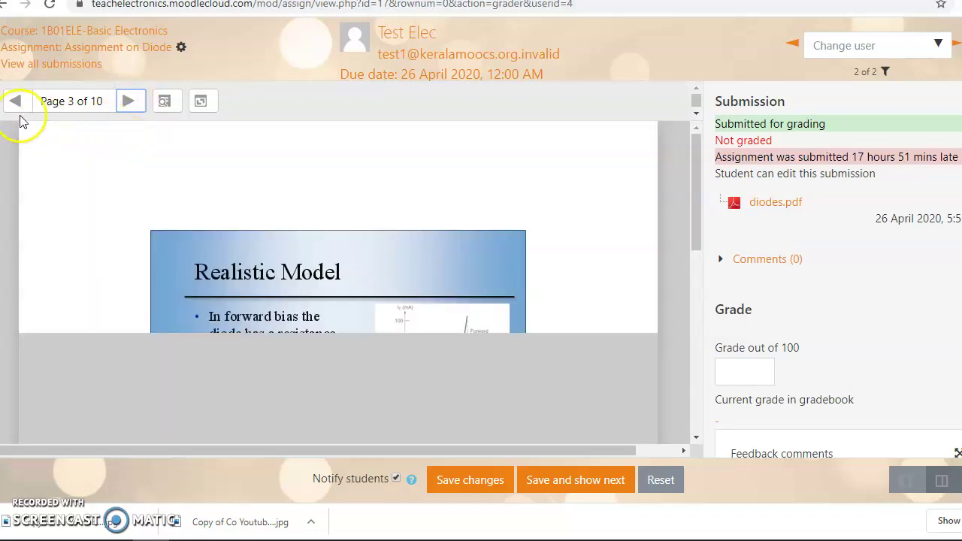
{"action": "scroll", "coordinate": [318, 259], "scroll_direction": "down", "scroll_amount": 3}
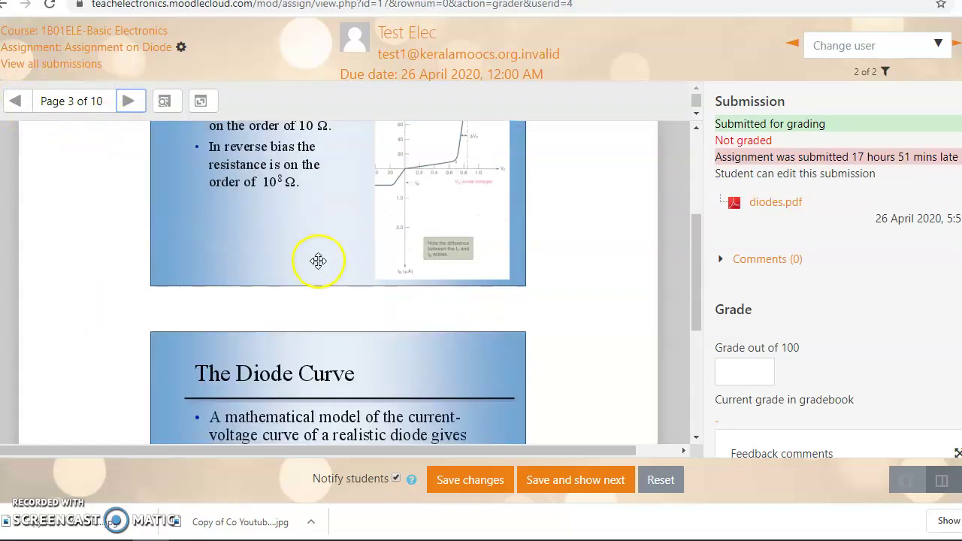
{"action": "scroll", "coordinate": [318, 259], "scroll_direction": "up", "scroll_amount": 2}
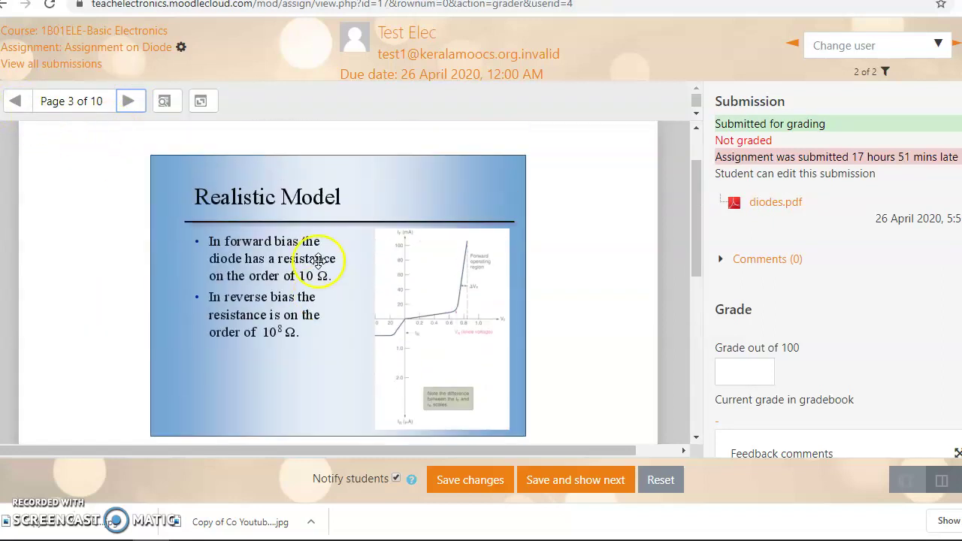
Highlight the start of the first bullet on the Realistic Model slide
{"action": "left_click", "coordinate": [697, 113]}
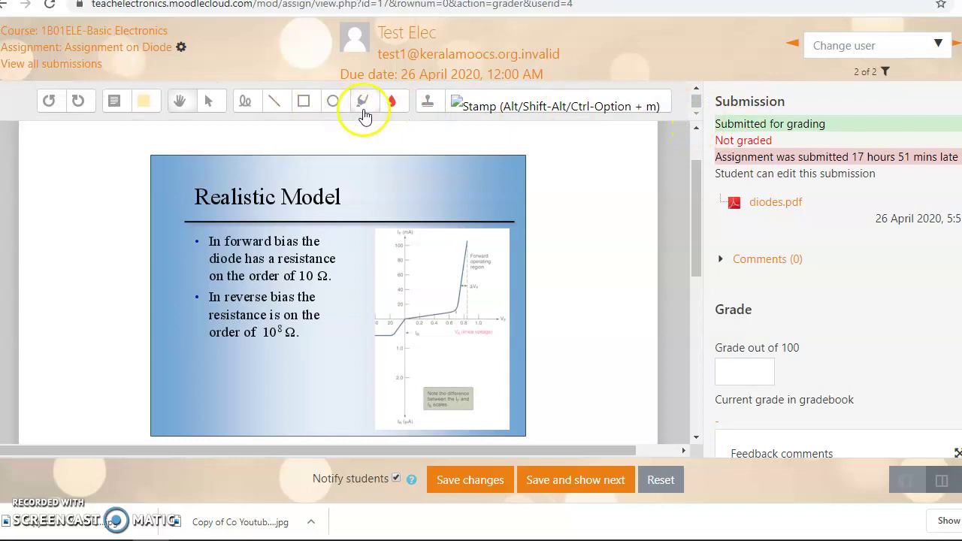
{"action": "left_click", "coordinate": [363, 105]}
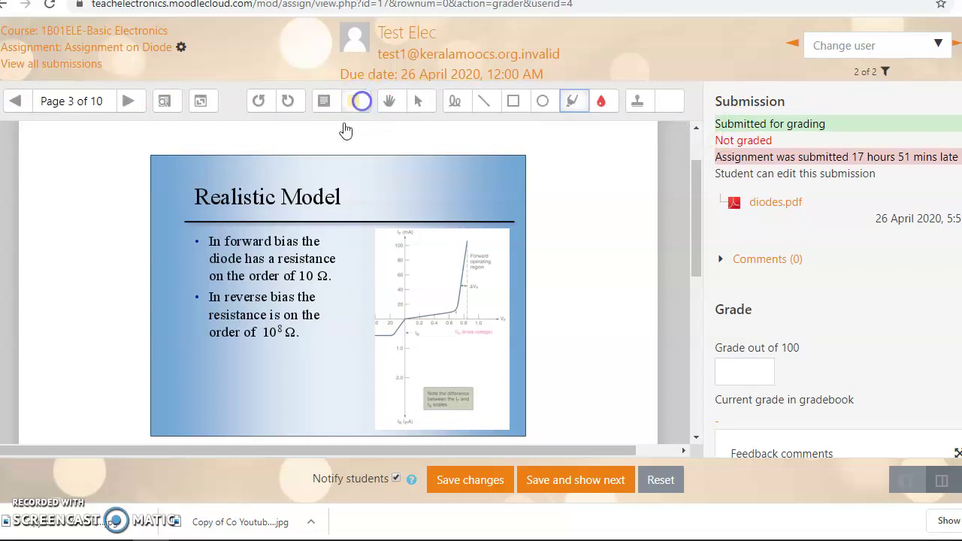
{"action": "mouse_move", "coordinate": [190, 232]}
{"action": "left_mouse_down"}
{"action": "mouse_move", "coordinate": [223, 286]}
{"action": "mouse_move", "coordinate": [261, 284]}
{"action": "left_mouse_up"}
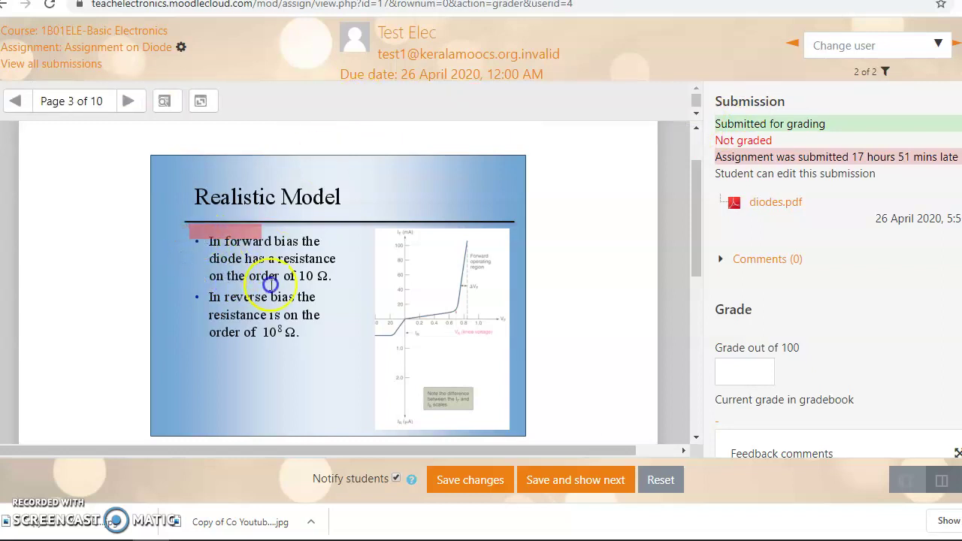
Underline the first bullet in red with the pen and draw a red arrow pointing to it
{"action": "left_click", "coordinate": [695, 118]}
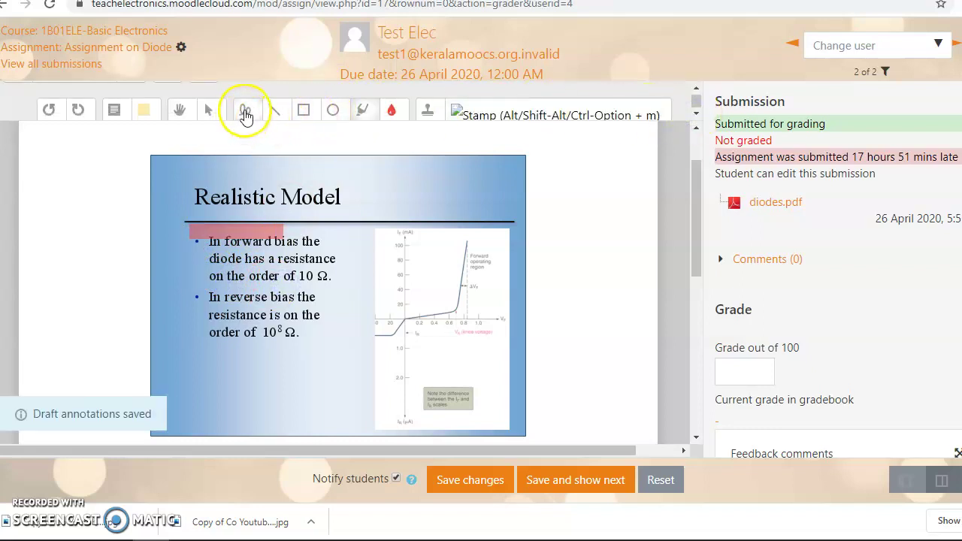
{"action": "left_click", "coordinate": [245, 114]}
{"action": "left_click_drag", "start_coordinate": [196, 286], "coordinate": [417, 286]}
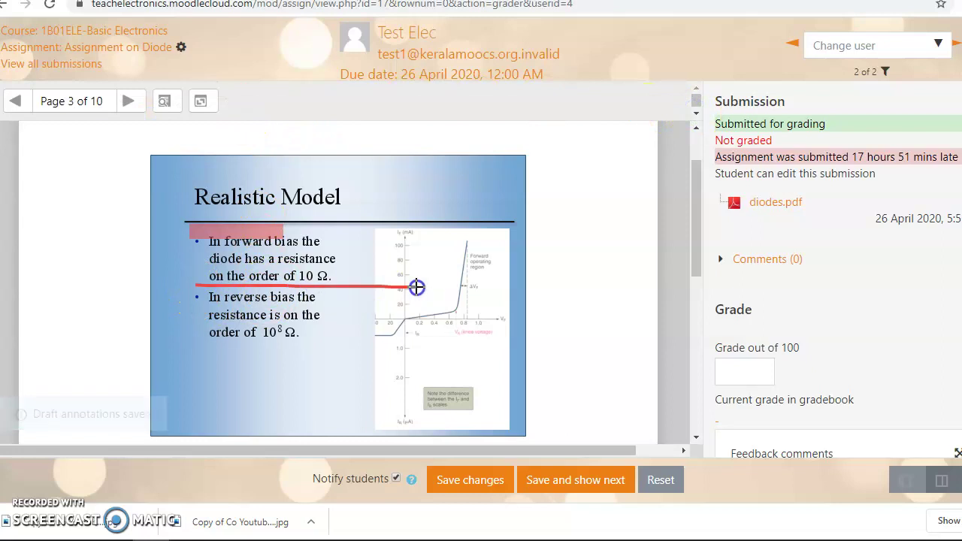
{"action": "left_click_drag", "start_coordinate": [359, 256], "coordinate": [236, 432]}
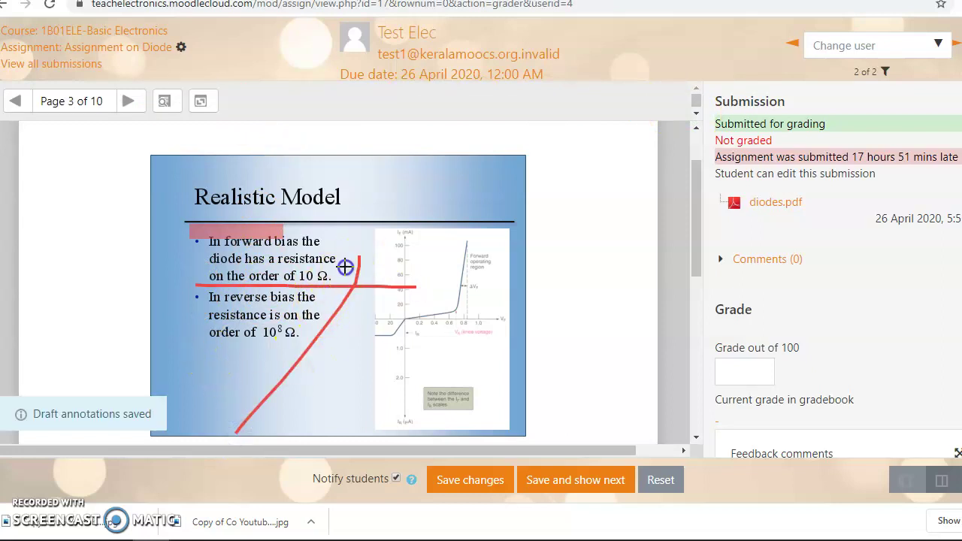
{"action": "left_click_drag", "start_coordinate": [345, 266], "coordinate": [378, 274]}
{"action": "left_click", "coordinate": [695, 117]}
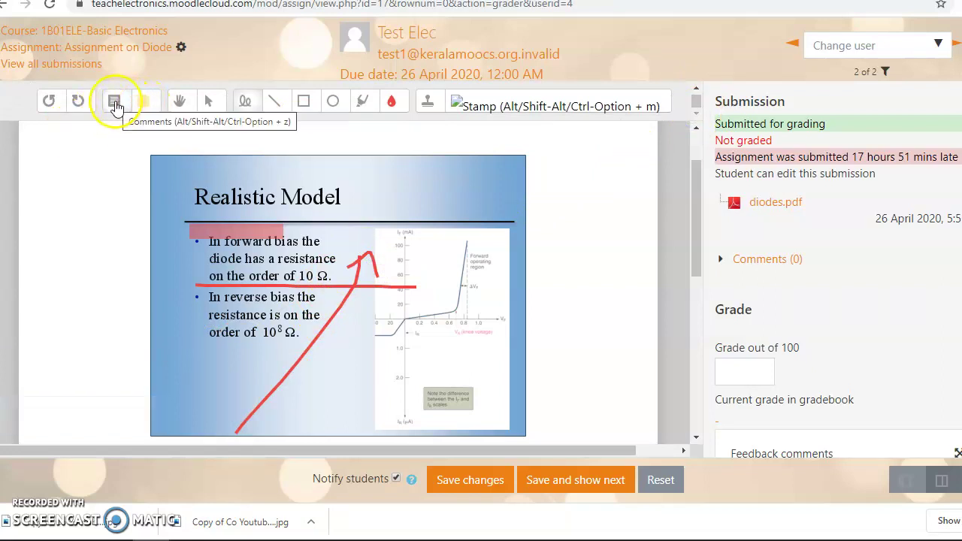
{"action": "left_click", "coordinate": [141, 104]}
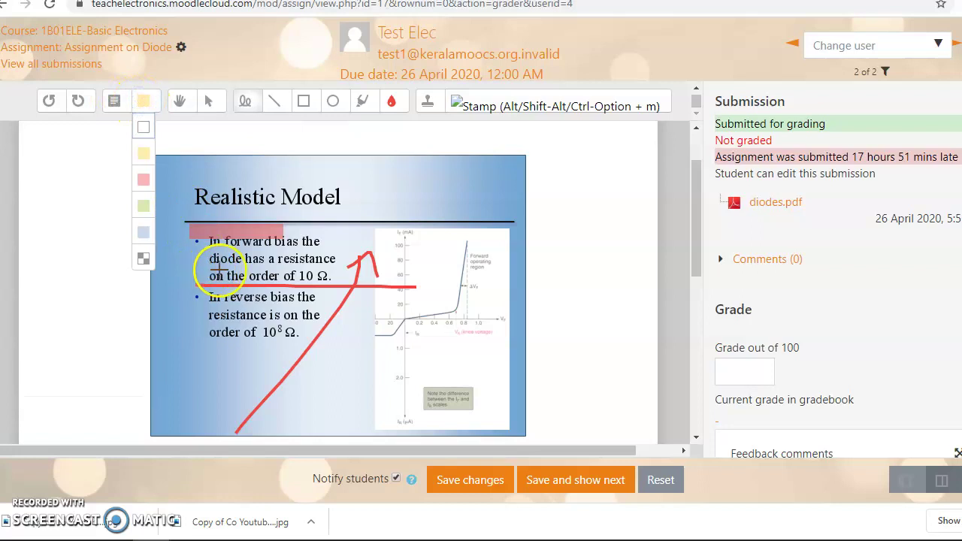
Draw a red freehand stroke across the graph and set the annotation colour to red
{"action": "mouse_move", "coordinate": [334, 224]}
{"action": "left_mouse_down"}
{"action": "mouse_move", "coordinate": [406, 273]}
{"action": "mouse_move", "coordinate": [491, 260]}
{"action": "left_mouse_up"}
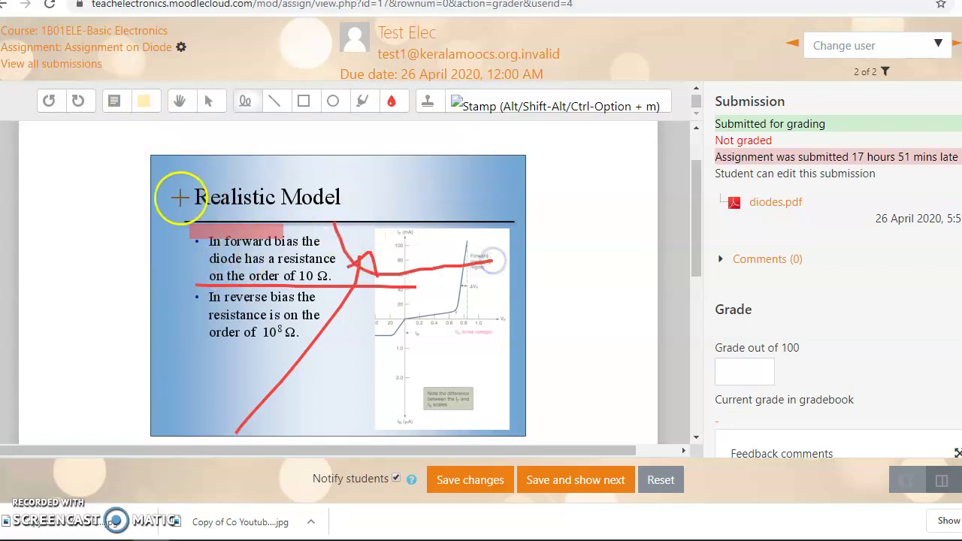
{"action": "left_click", "coordinate": [143, 101]}
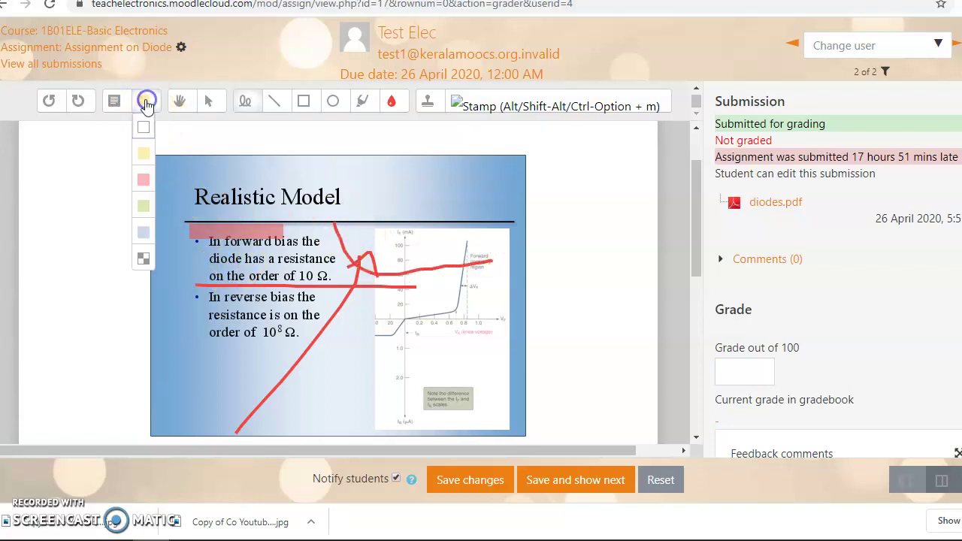
{"action": "left_click", "coordinate": [143, 180]}
Add a 'good work' comment at the top of the graph
{"action": "left_click_drag", "start_coordinate": [463, 239], "coordinate": [666, 289]}
{"action": "left_click", "coordinate": [507, 269]}
{"action": "type", "text": "g"}
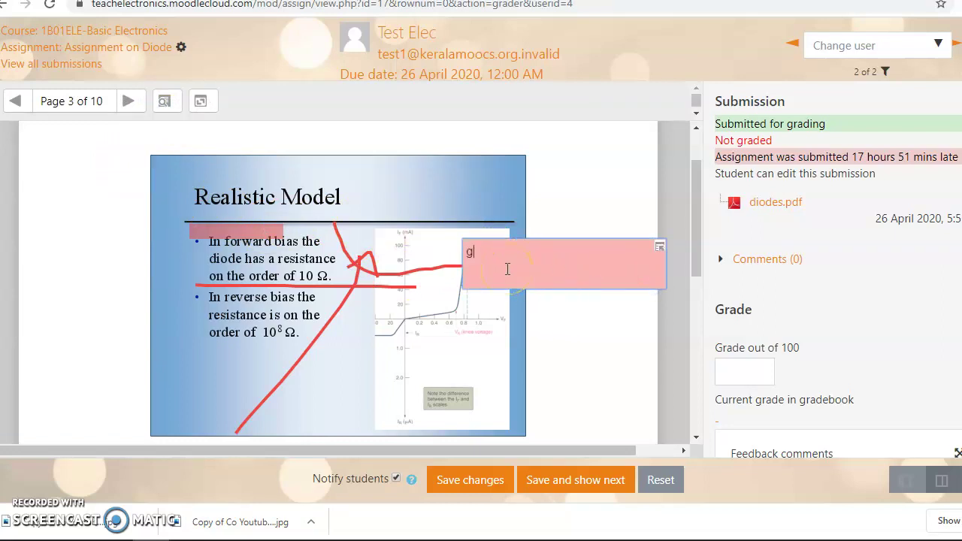
{"action": "type", "text": "ood work"}
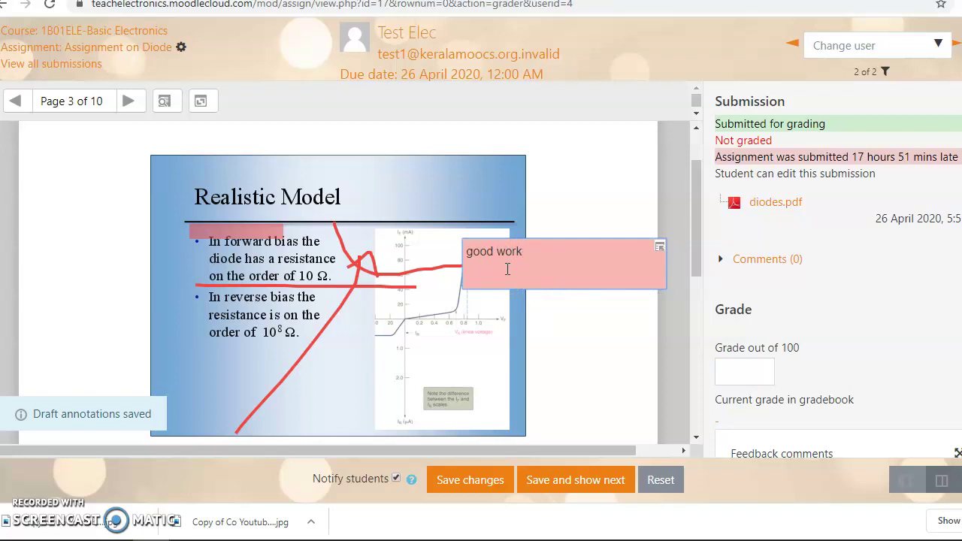
{"action": "left_click", "coordinate": [471, 361]}
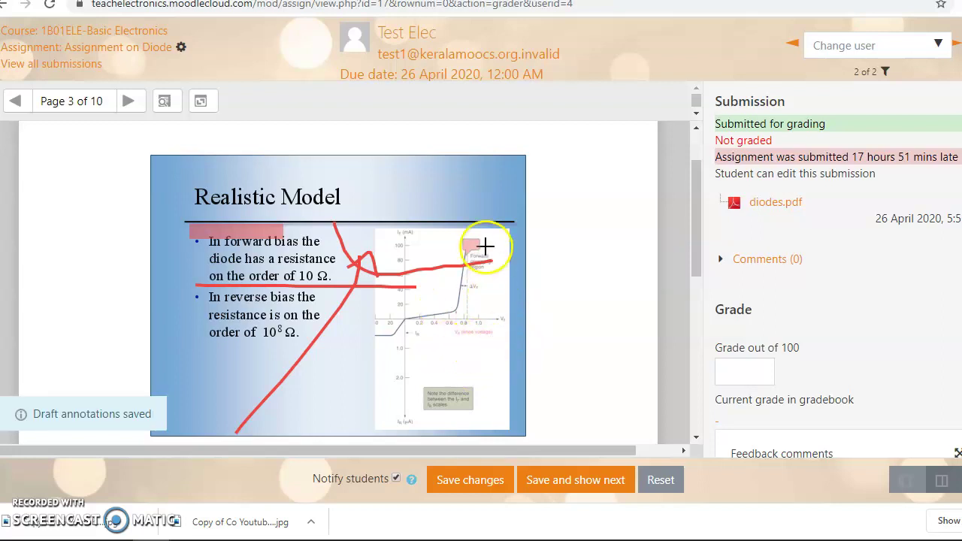
{"action": "left_click", "coordinate": [473, 245]}
{"action": "left_click", "coordinate": [581, 420]}
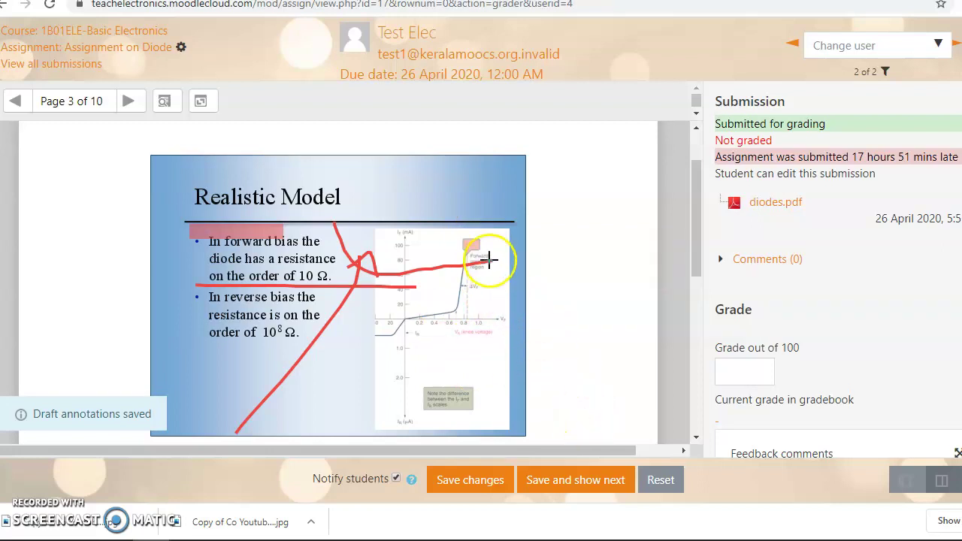
{"action": "left_click", "coordinate": [465, 220]}
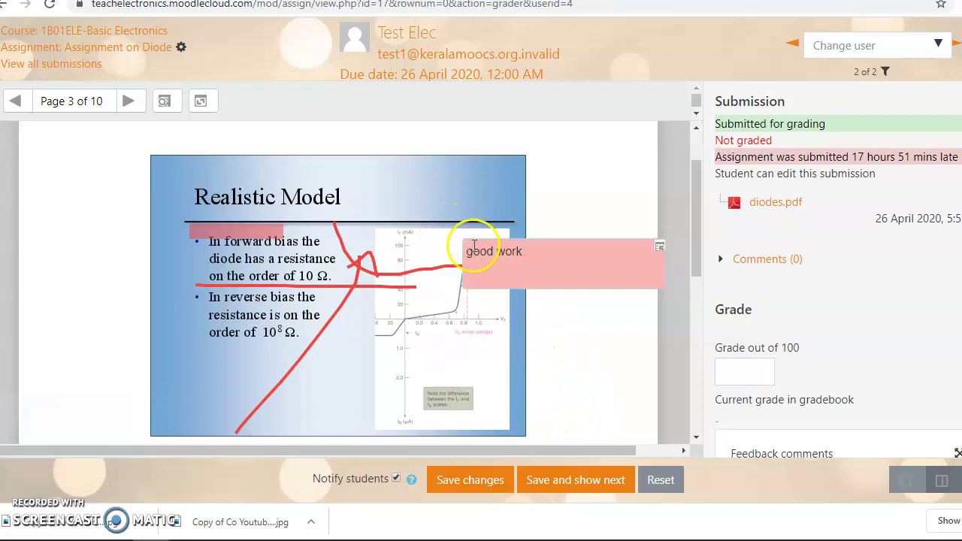
{"action": "left_click", "coordinate": [274, 375]}
Add a 'need improvement' comment beside the diode equation on The Diode Curve slide
{"action": "scroll", "coordinate": [337, 329], "scroll_direction": "down", "scroll_amount": 5}
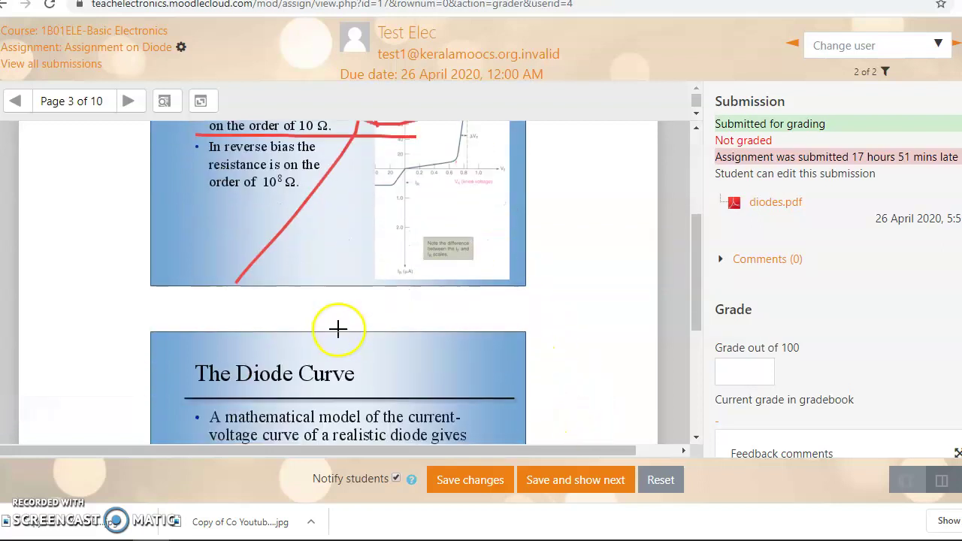
{"action": "scroll", "coordinate": [343, 311], "scroll_direction": "up", "scroll_amount": 1}
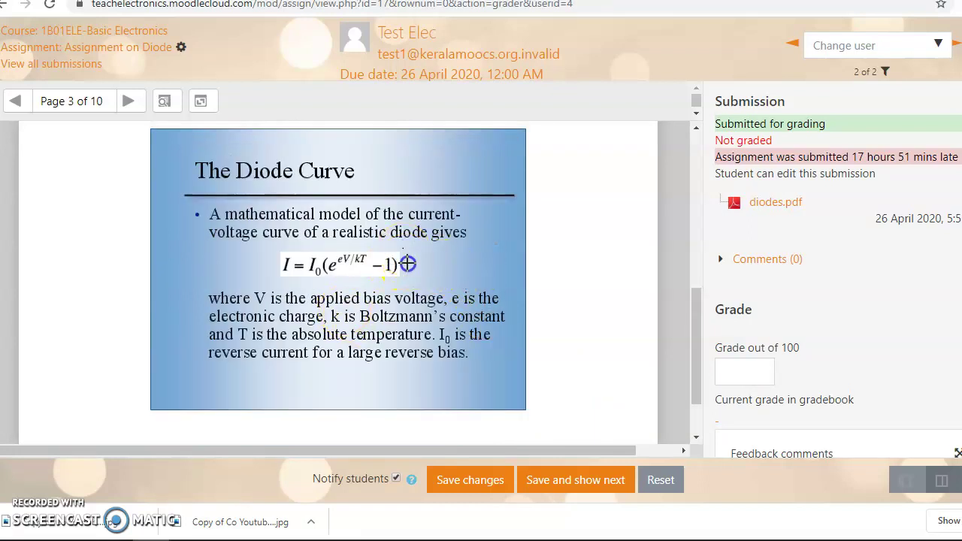
{"action": "left_click_drag", "start_coordinate": [407, 264], "coordinate": [584, 285]}
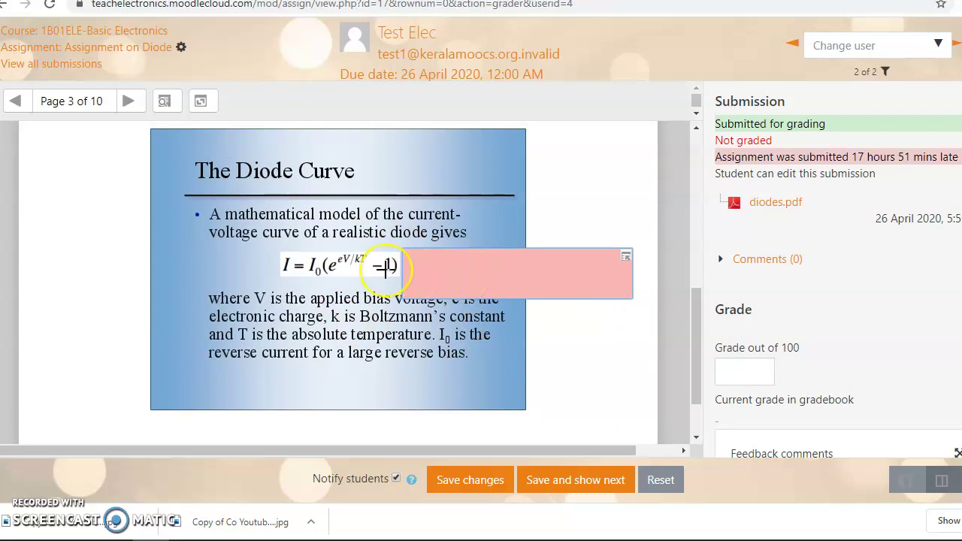
{"action": "type", "text": "fee"}
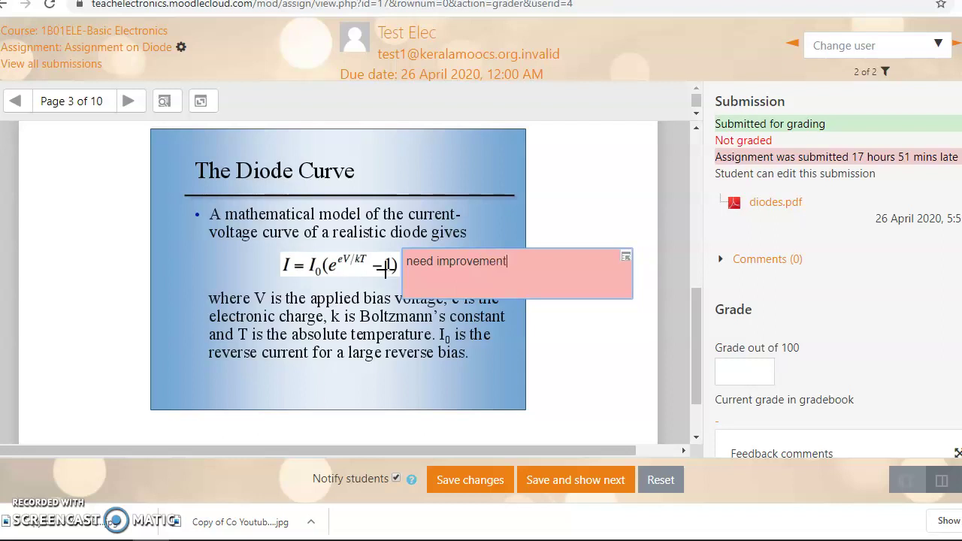
{"action": "left_click", "coordinate": [432, 334]}
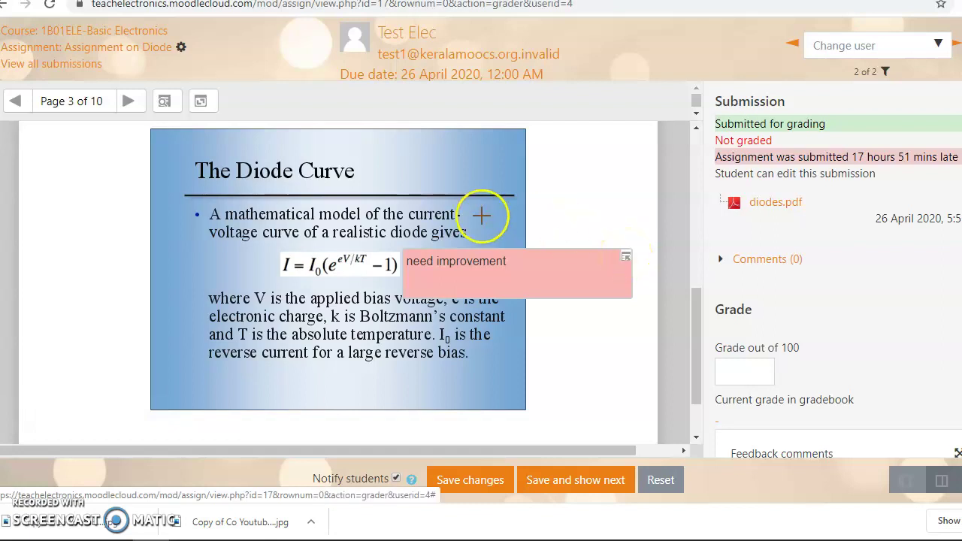
Use the Select tool to delete the red freehand stroke across the graph
{"action": "scroll", "coordinate": [483, 213], "scroll_direction": "up", "scroll_amount": 4}
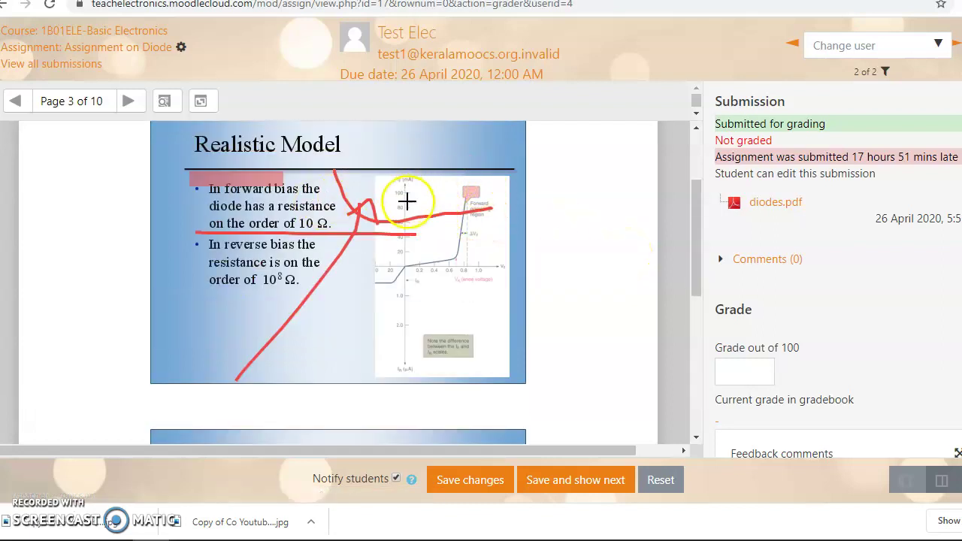
{"action": "left_click", "coordinate": [695, 112]}
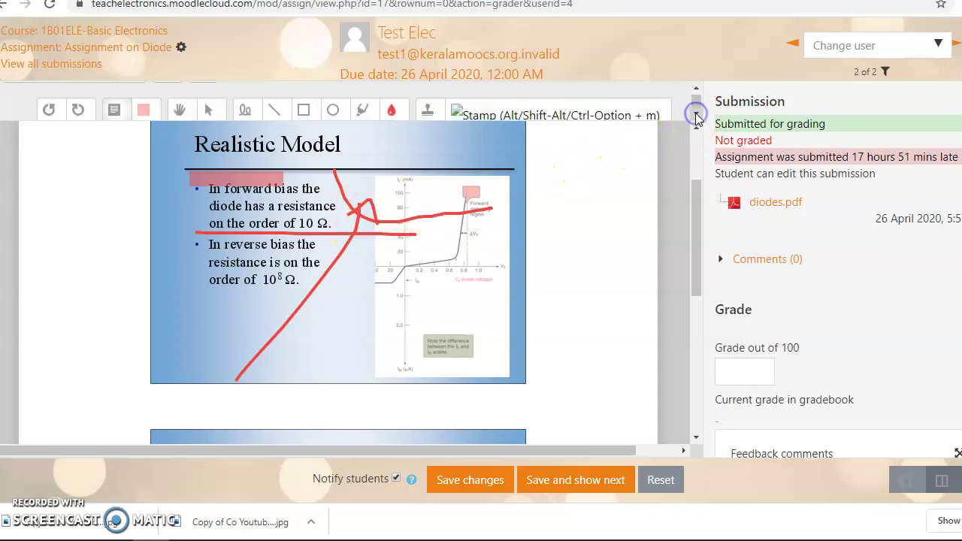
{"action": "left_click", "coordinate": [209, 110]}
{"action": "left_click", "coordinate": [357, 214]}
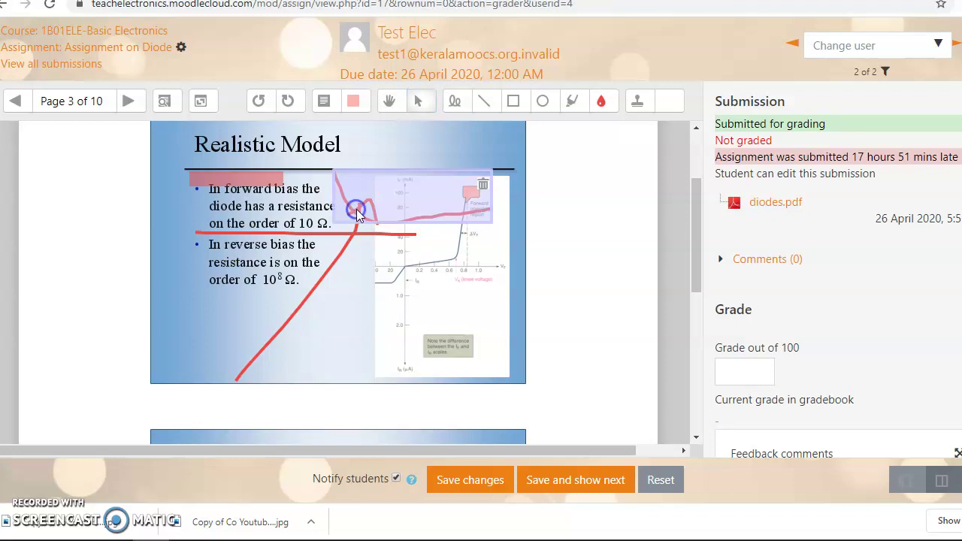
{"action": "left_click", "coordinate": [481, 190]}
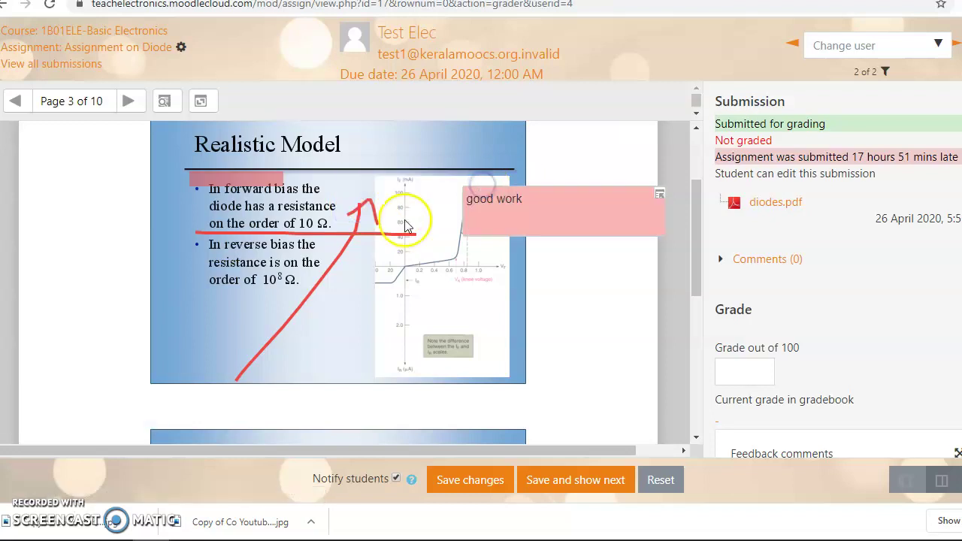
{"action": "left_click", "coordinate": [348, 232]}
Delete the remaining red scribble, diagonal arrow line and horizontal underline
{"action": "left_click", "coordinate": [359, 218]}
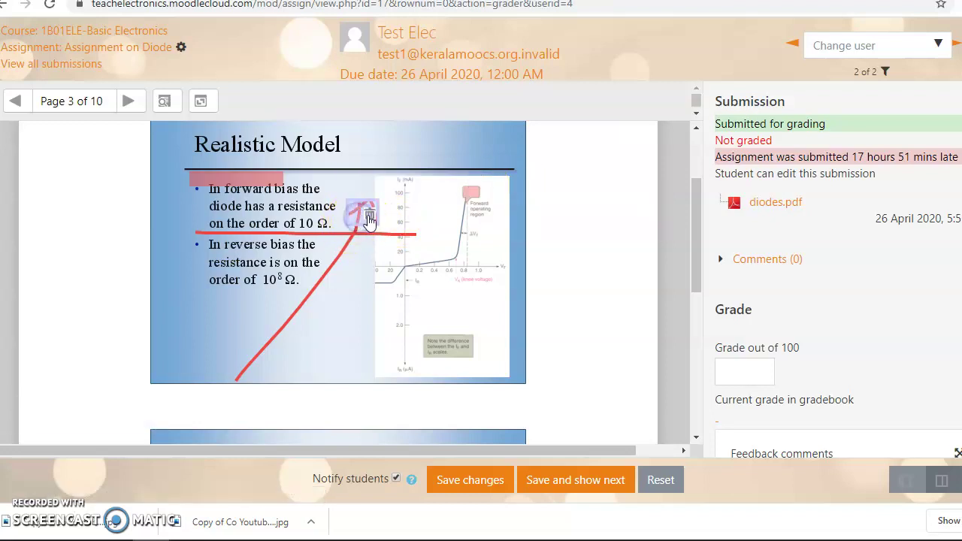
{"action": "left_click", "coordinate": [368, 217]}
{"action": "left_click", "coordinate": [334, 263]}
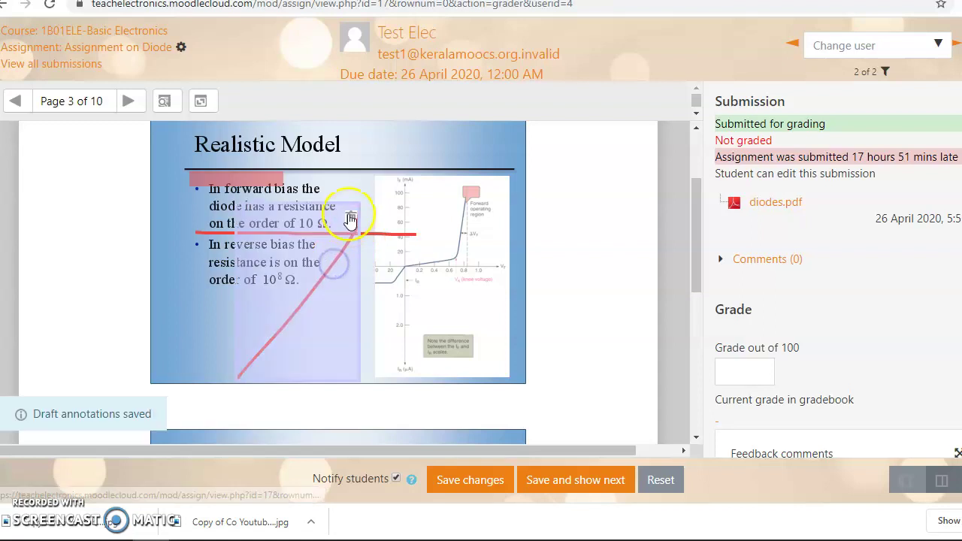
{"action": "left_click", "coordinate": [350, 218]}
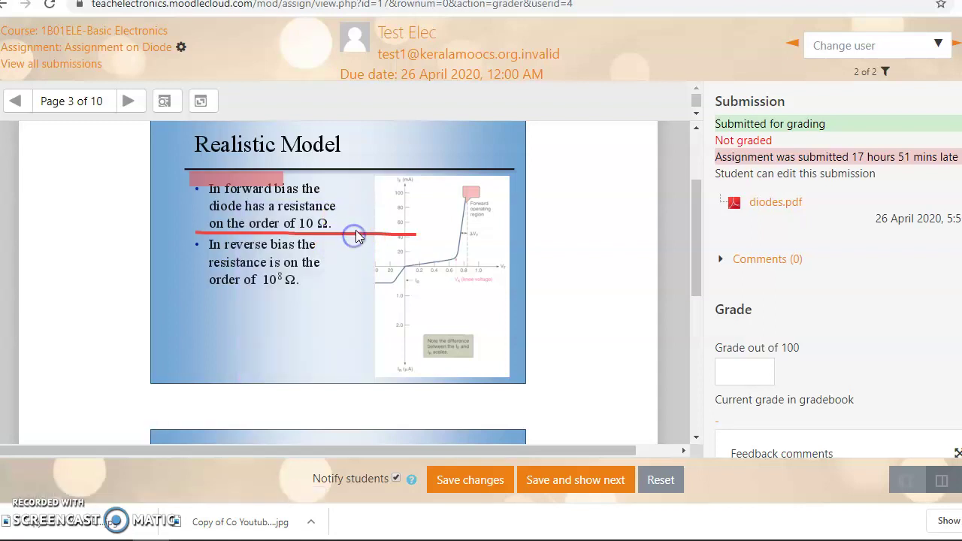
{"action": "left_click", "coordinate": [356, 236]}
{"action": "left_click", "coordinate": [403, 249]}
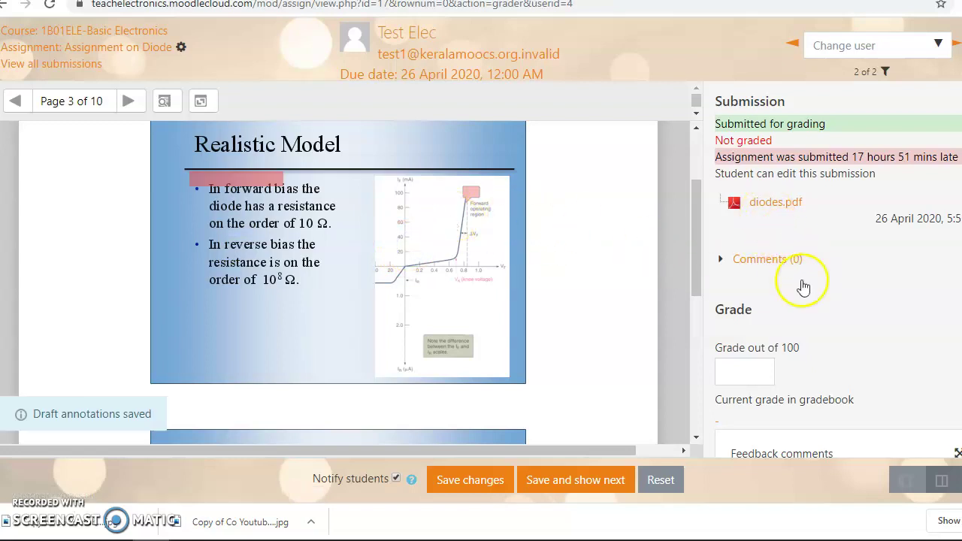
Enter a grade of 98 out of 100 and the feedback comment 'Good work'
{"action": "left_click", "coordinate": [734, 369]}
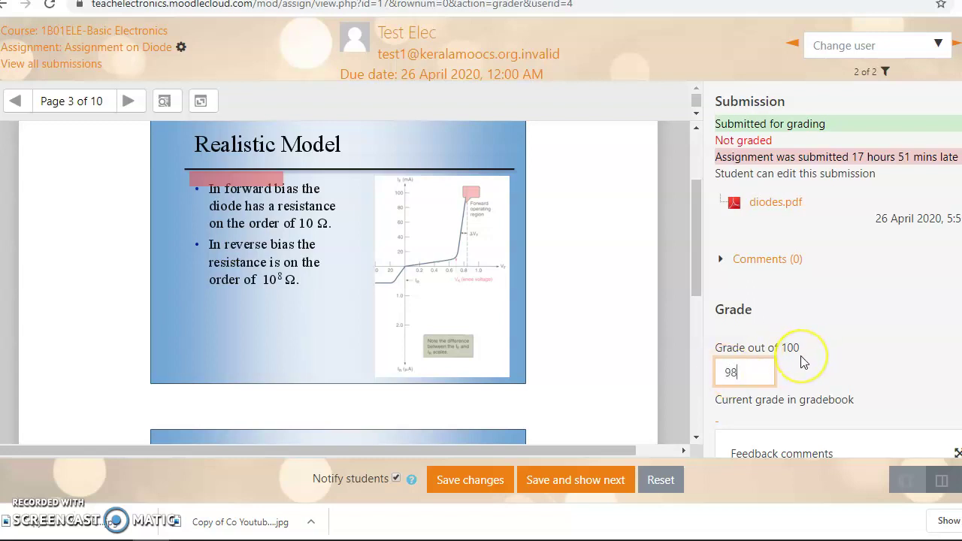
{"action": "scroll", "coordinate": [800, 359], "scroll_direction": "down", "scroll_amount": 2}
{"action": "left_click", "coordinate": [783, 430]}
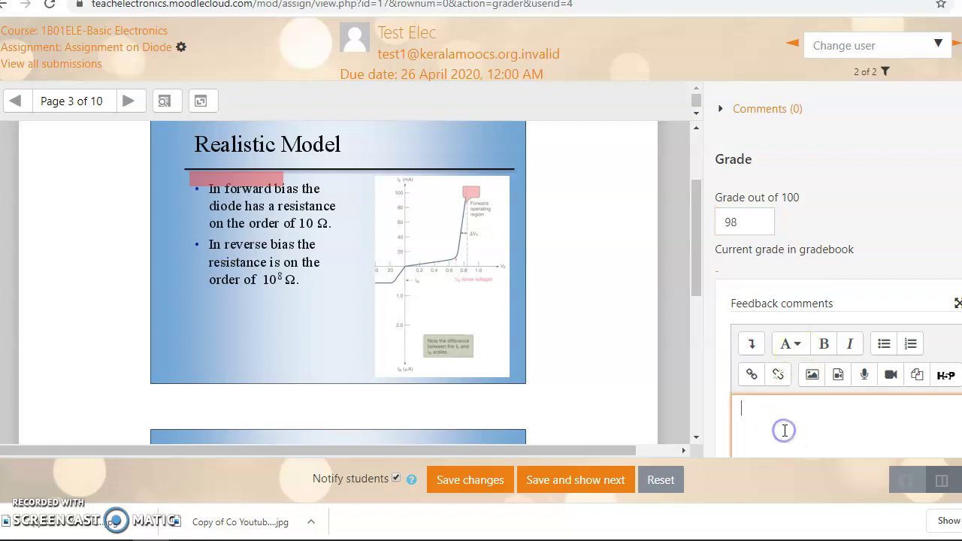
{"action": "scroll", "coordinate": [783, 424], "scroll_direction": "down", "scroll_amount": 1}
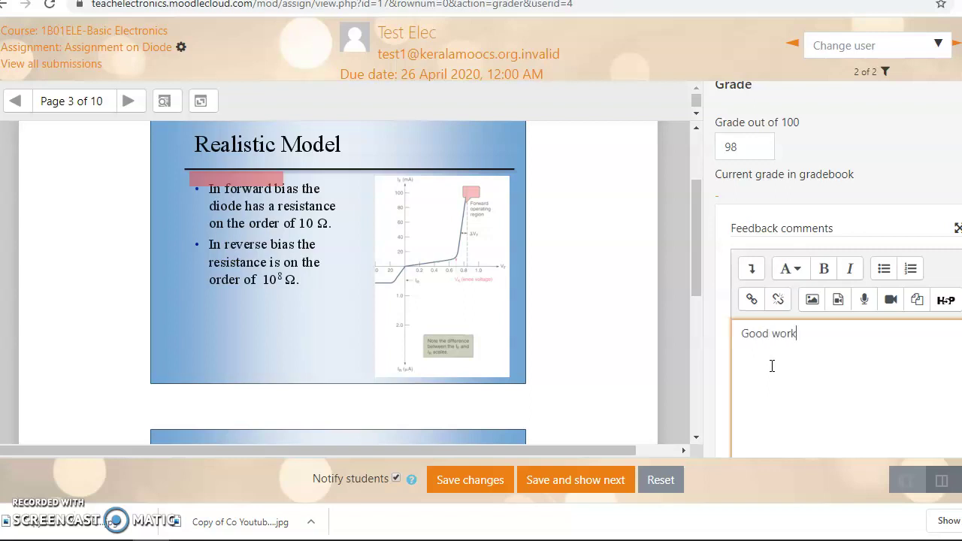
{"action": "scroll", "coordinate": [724, 294], "scroll_direction": "down", "scroll_amount": 2}
{"action": "scroll", "coordinate": [601, 356], "scroll_direction": "down", "scroll_amount": 1}
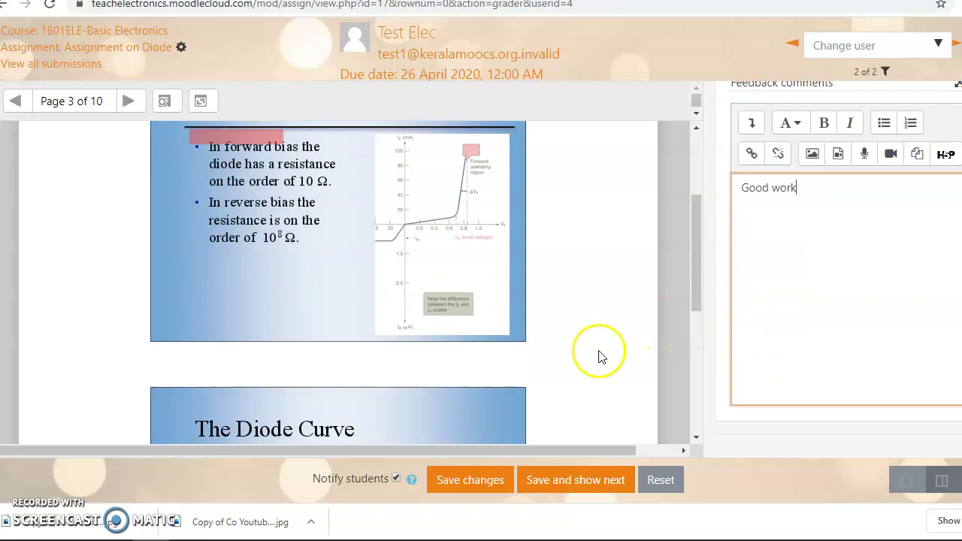
{"action": "scroll", "coordinate": [601, 357], "scroll_direction": "down", "scroll_amount": 2}
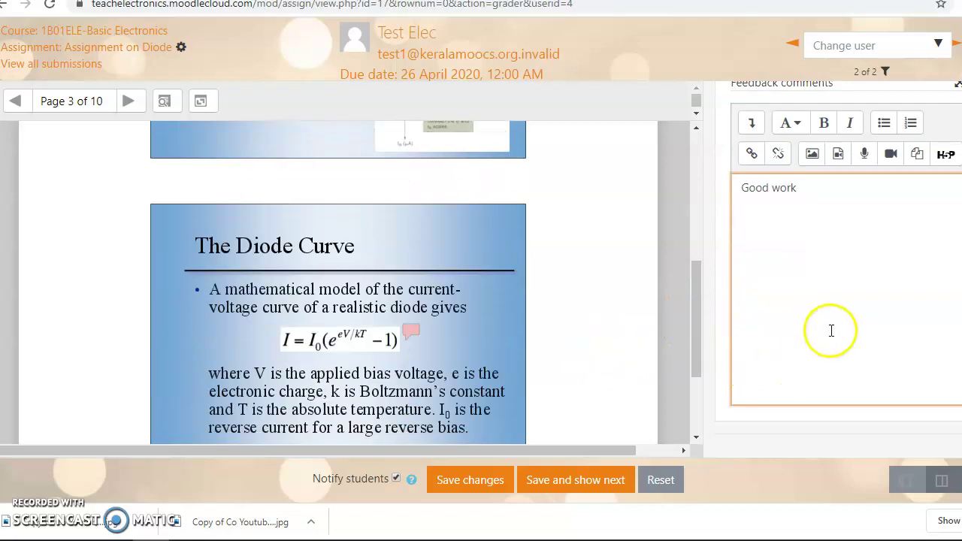
Save the grade and feedback, confirm, and move on to the next participant
{"action": "left_click", "coordinate": [575, 480]}
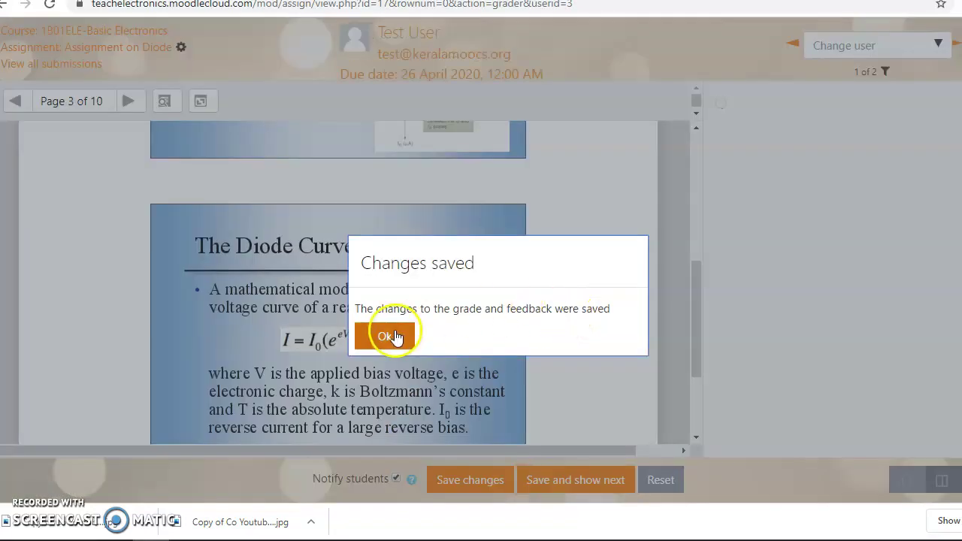
{"action": "left_click", "coordinate": [397, 336]}
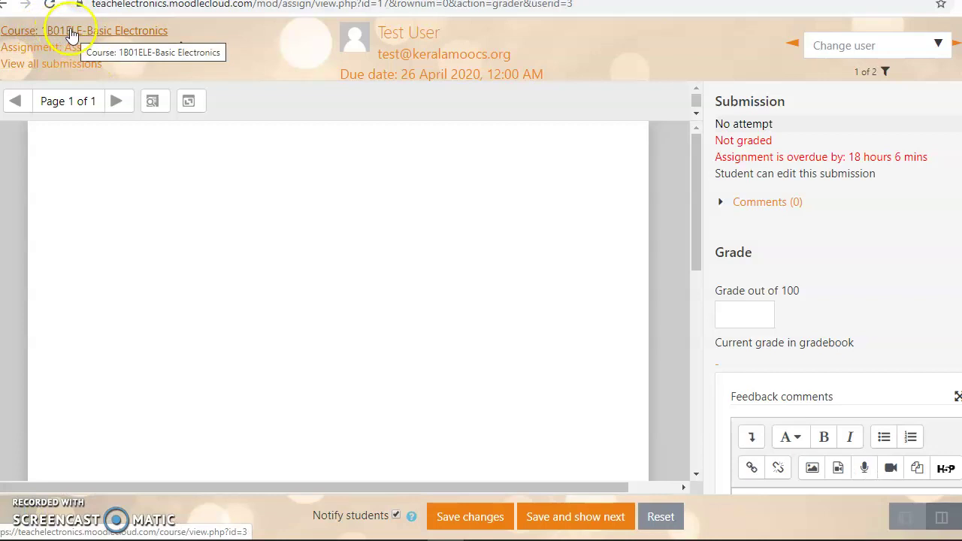
Open the Basic Electronics grader report to confirm 98.00 for Assignment on Diode
{"action": "left_click", "coordinate": [70, 34]}
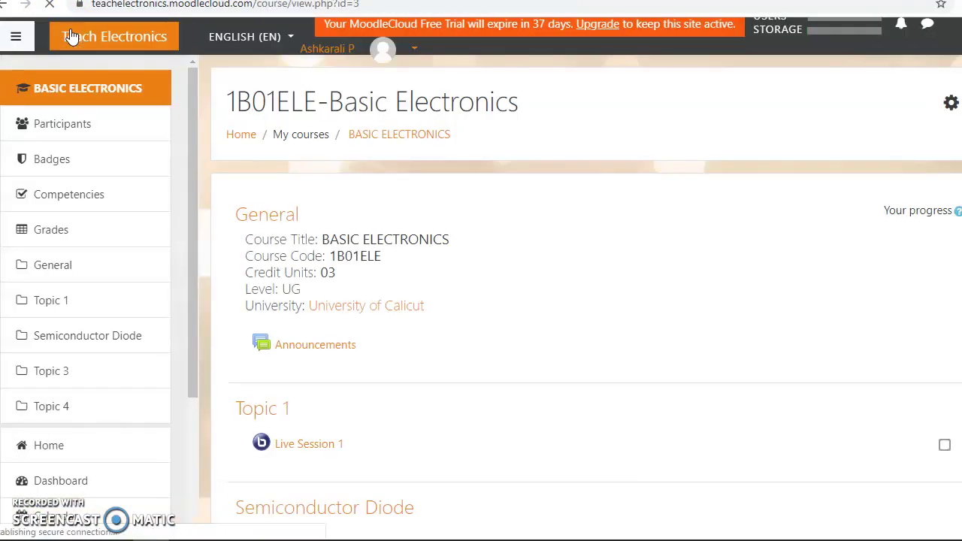
{"action": "left_click", "coordinate": [45, 230]}
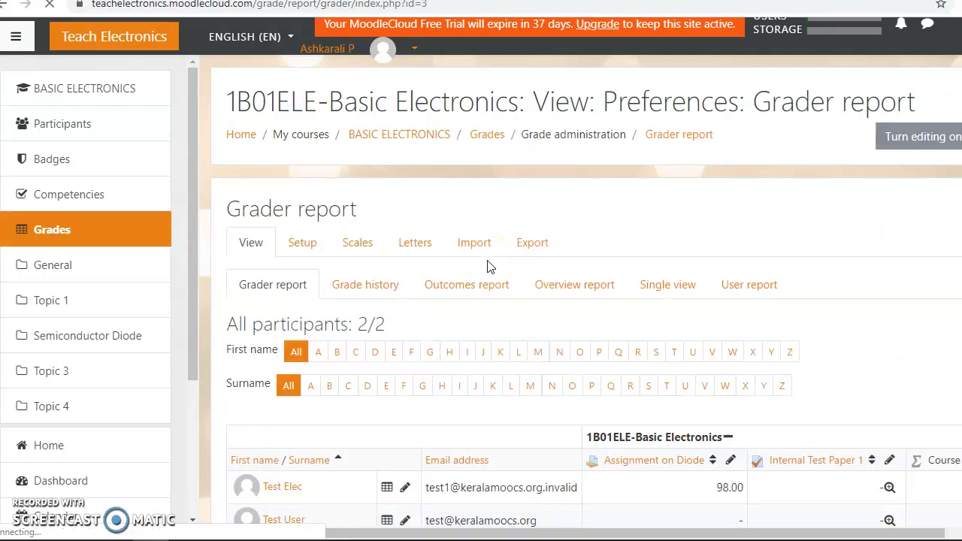
{"action": "scroll", "coordinate": [543, 350], "scroll_direction": "down", "scroll_amount": 2}
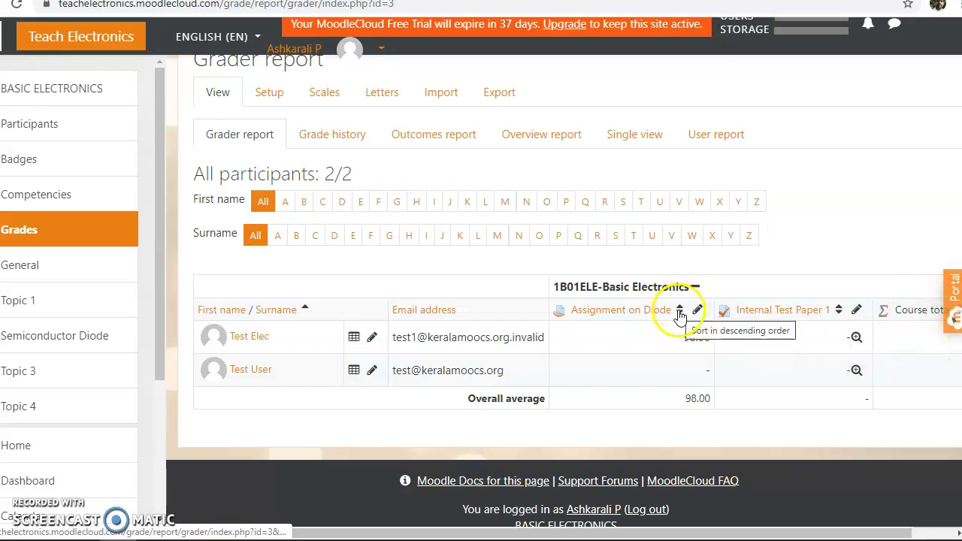
View Gradebook setup: Assignment on Diode and Internal Test Paper 1, each weighted 50.0
{"action": "left_click", "coordinate": [272, 96]}
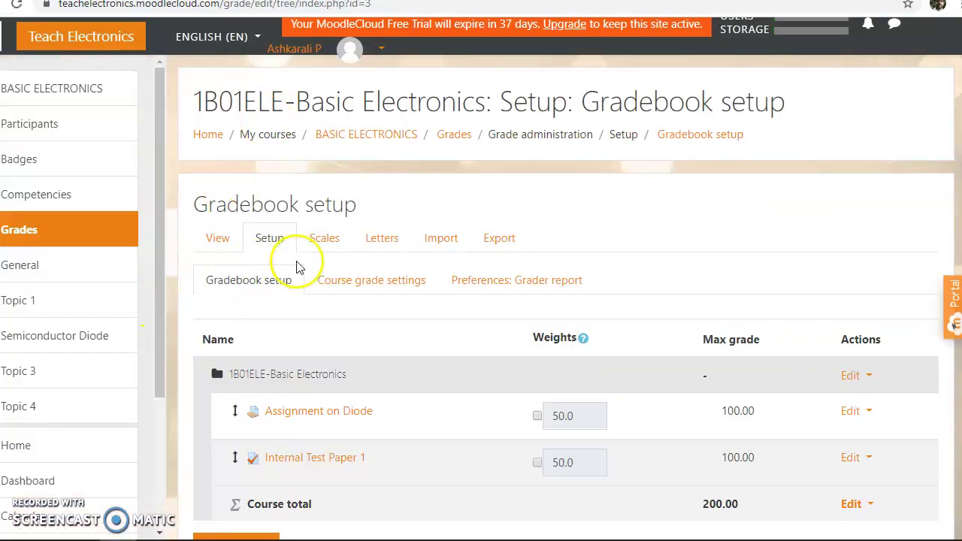
{"action": "scroll", "coordinate": [431, 293], "scroll_direction": "down", "scroll_amount": 2}
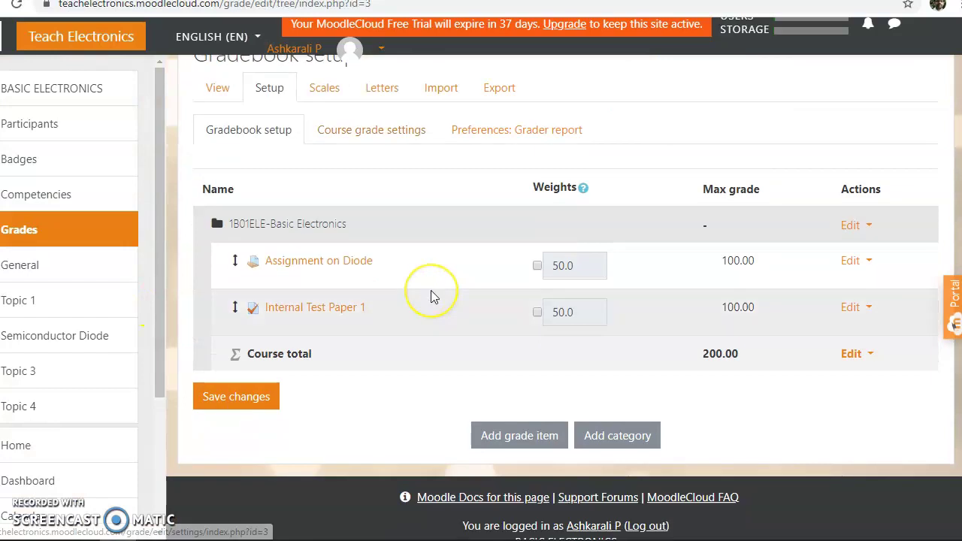